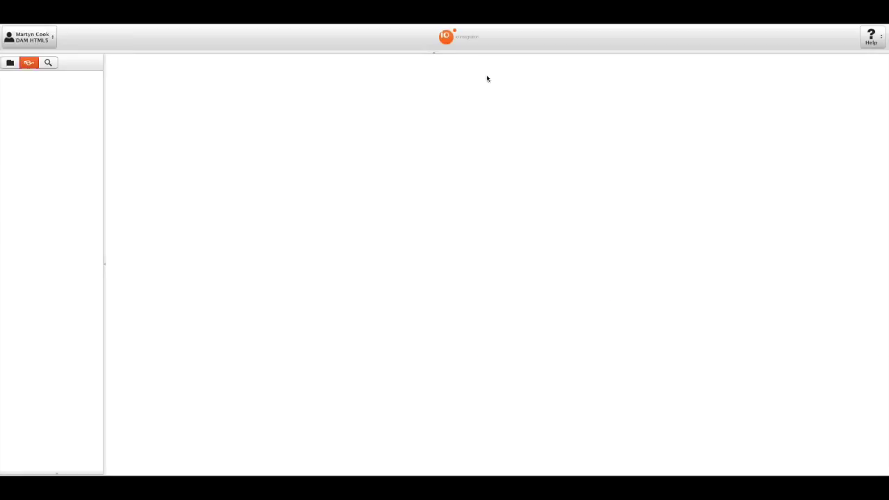
# Expand the File System folder to reveal London Assets and New York Assets
pyautogui.click(3, 75)
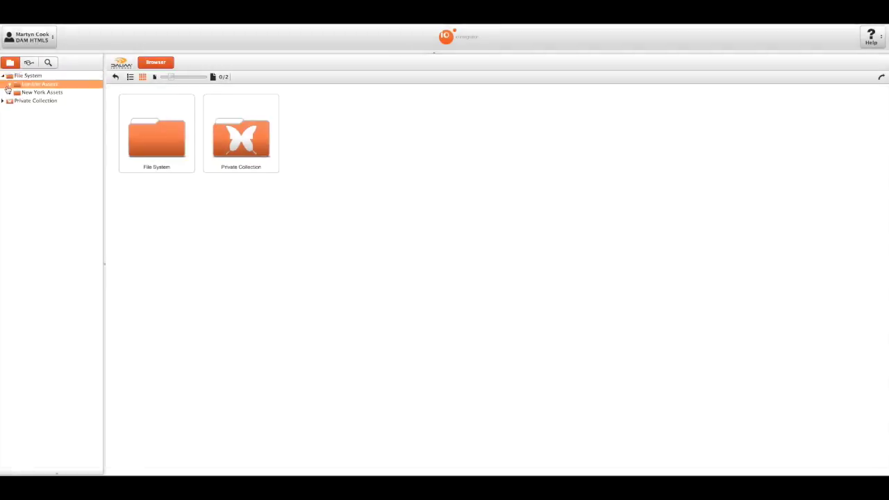
# Open Travel_Brochure.pdf from London Assets > Travel Brochure > PDF
pyautogui.click(10, 84)
pyautogui.click(18, 117)
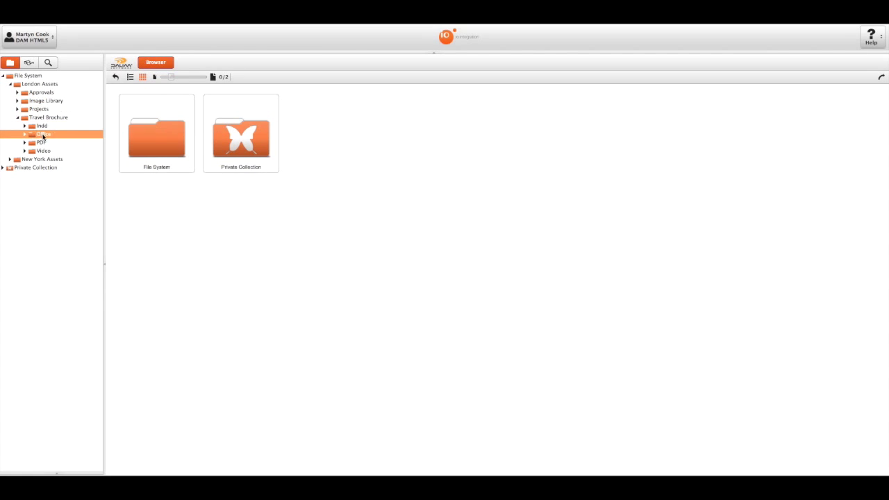
pyautogui.click(41, 142)
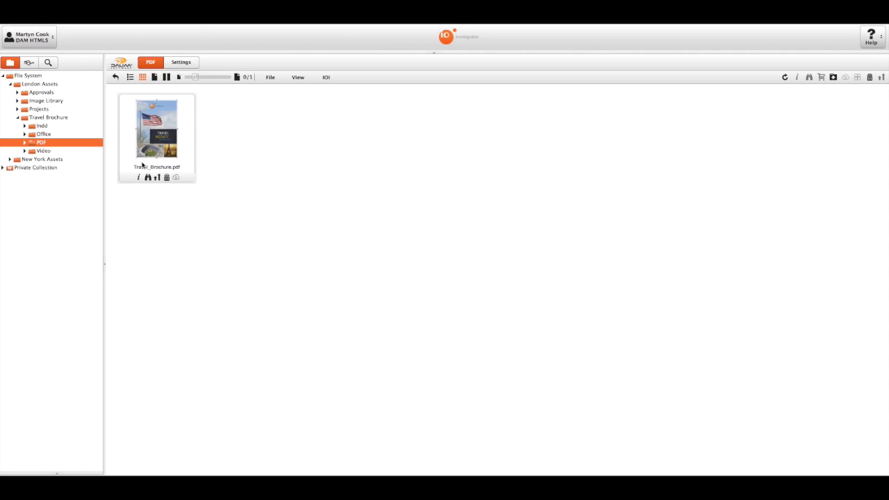
pyautogui.doubleClick(142, 165)
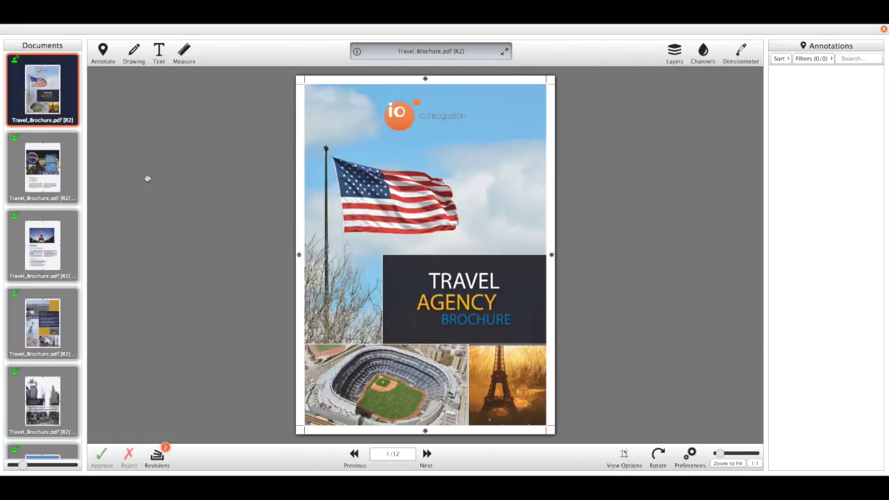
# Page through the brochure to page 4, the New York page
pyautogui.click(43, 167)
pyautogui.click(44, 244)
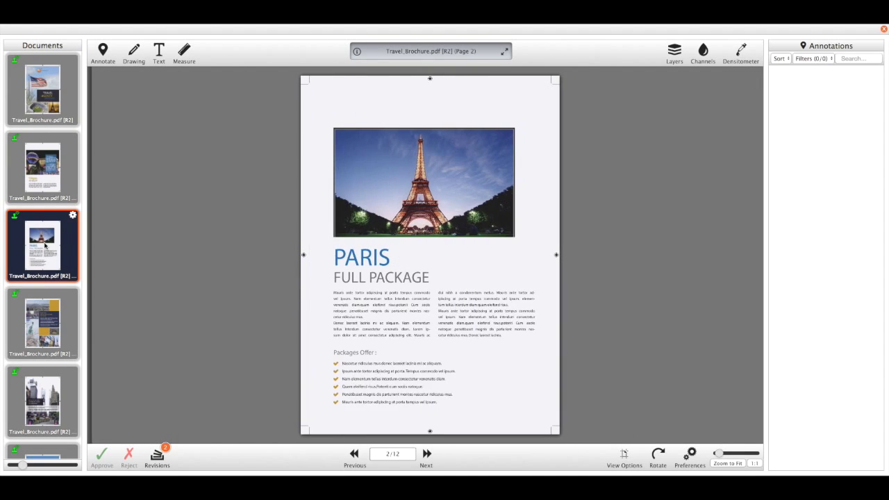
pyautogui.click(56, 332)
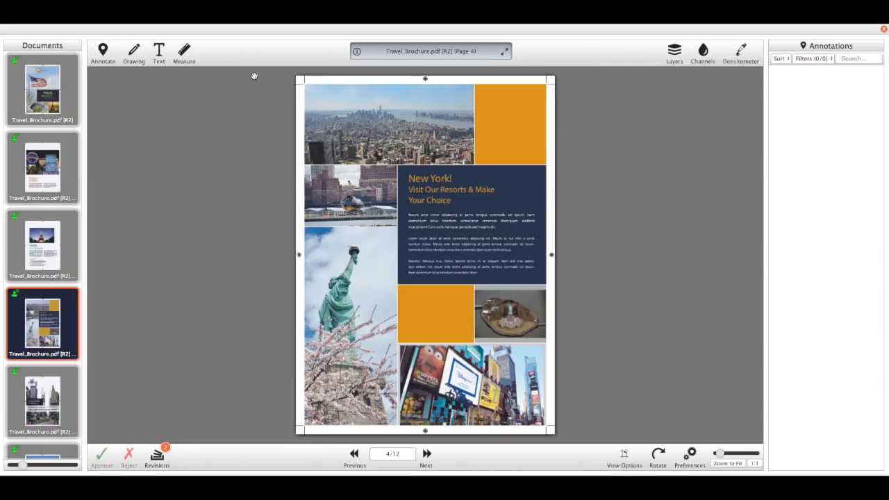
pyautogui.click(103, 53)
# Pin a comment reading 'Change this to red' on the New York headline
pyautogui.click(111, 57)
pyautogui.click(512, 188)
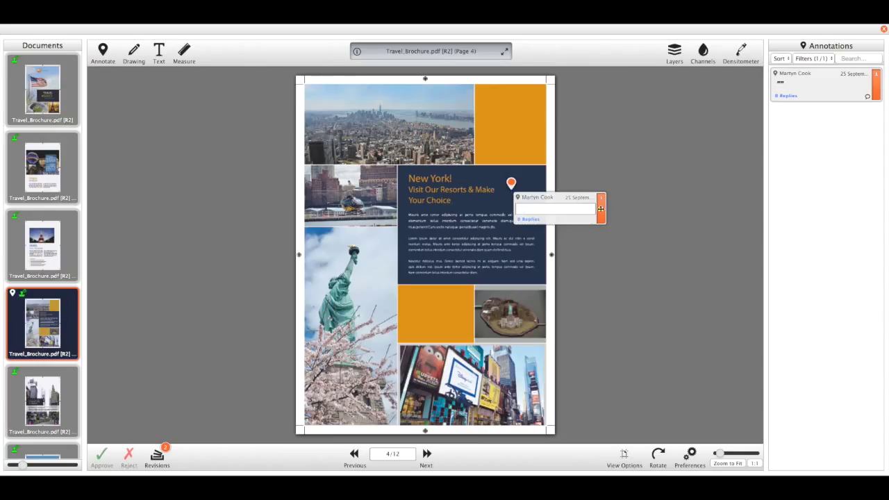
pyautogui.moveTo(547, 206); pyautogui.dragTo(611, 142)
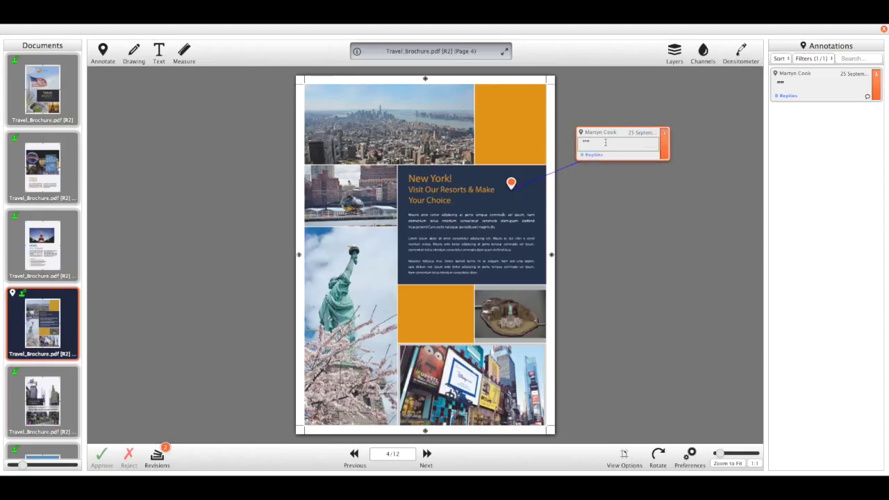
pyautogui.click(600, 142)
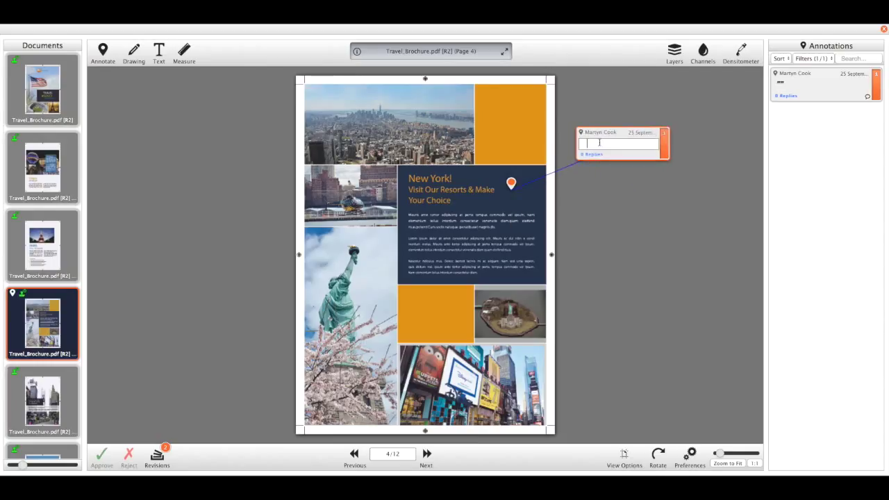
pyautogui.write('Change this to red')
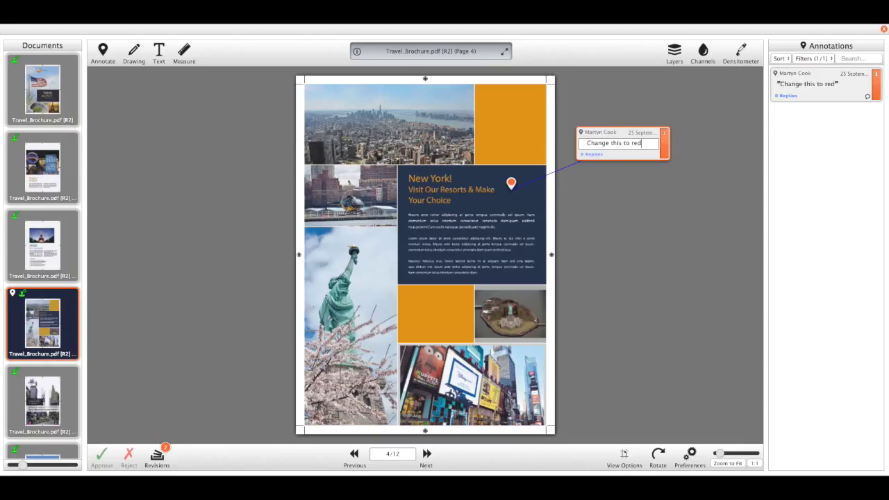
pyautogui.click(626, 192)
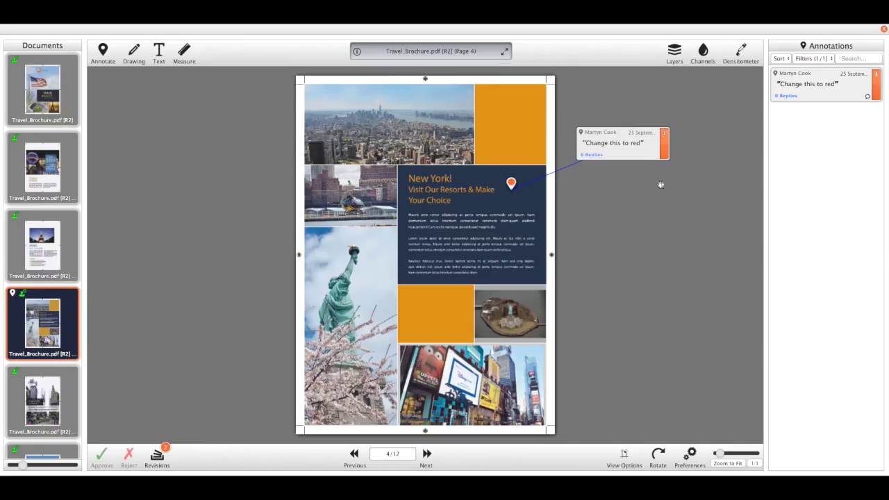
# Reply 'ok' to the 'Change this to red' comment
pyautogui.click(865, 98)
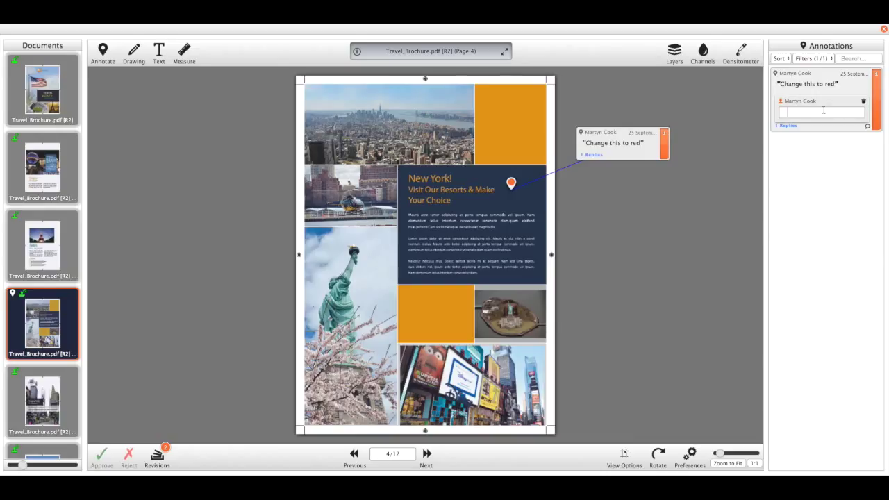
pyautogui.write('ok')
pyautogui.press('Return')
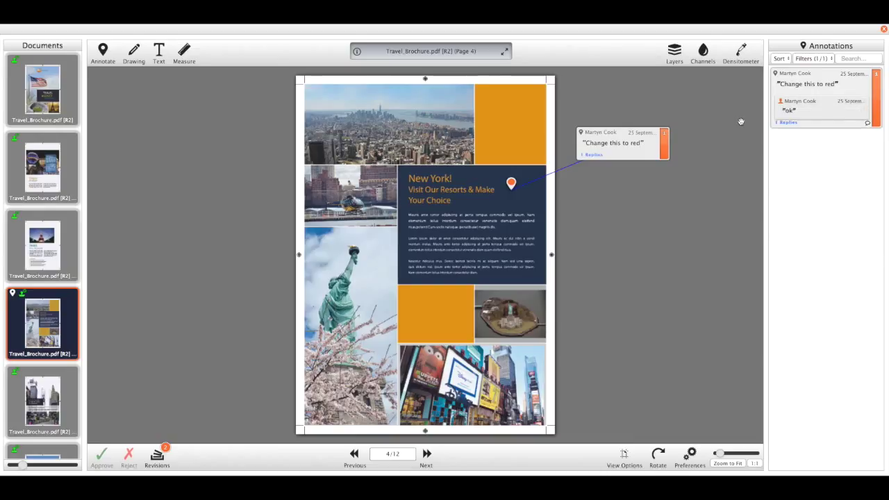
# Draw a freehand pencil loop around the New York headline
pyautogui.click(142, 58)
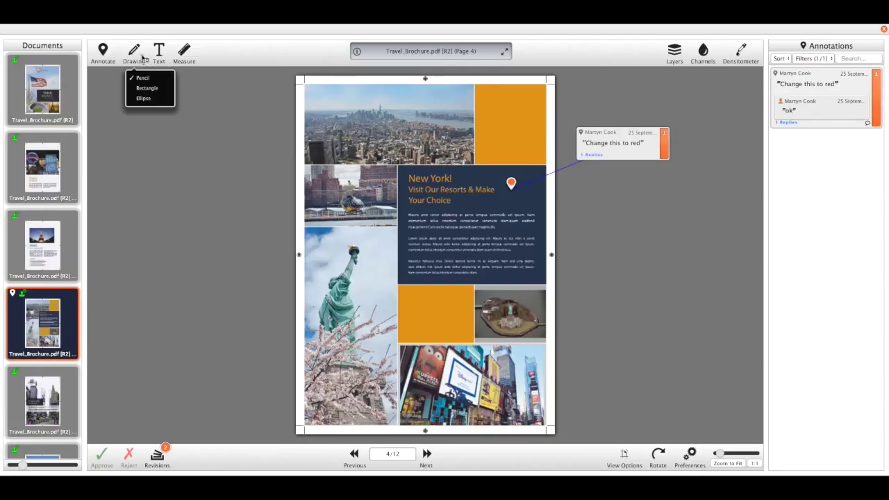
pyautogui.click(146, 80)
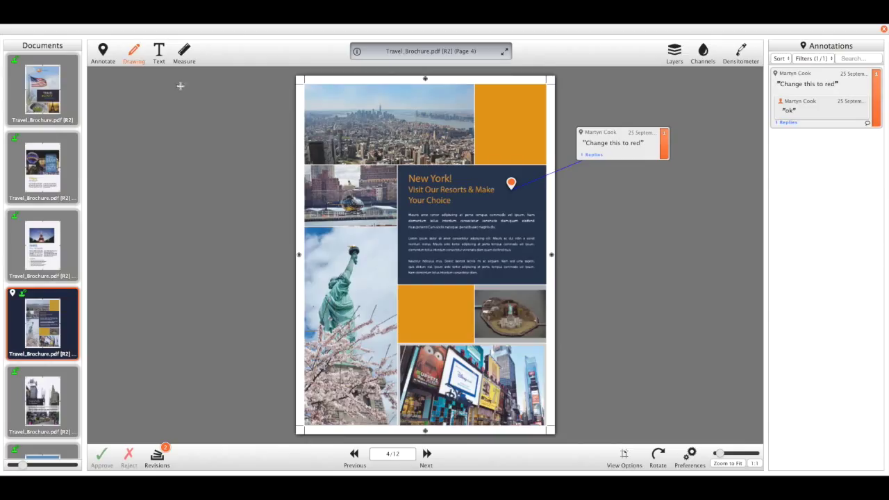
pyautogui.moveTo(403, 175)
pyautogui.mouseDown()
pyautogui.moveTo(409, 205)
pyautogui.moveTo(444, 214)
pyautogui.moveTo(483, 208)
pyautogui.moveTo(504, 193)
pyautogui.moveTo(490, 177)
pyautogui.moveTo(405, 171)
pyautogui.mouseUp()
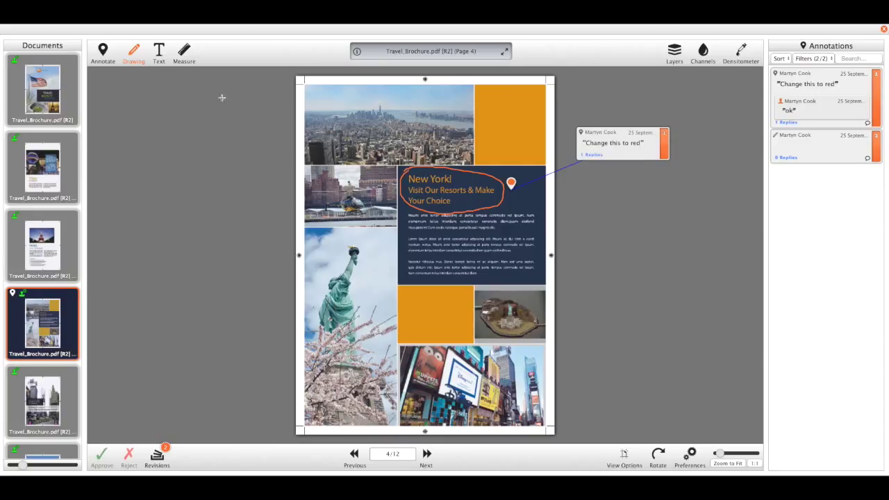
pyautogui.click(168, 57)
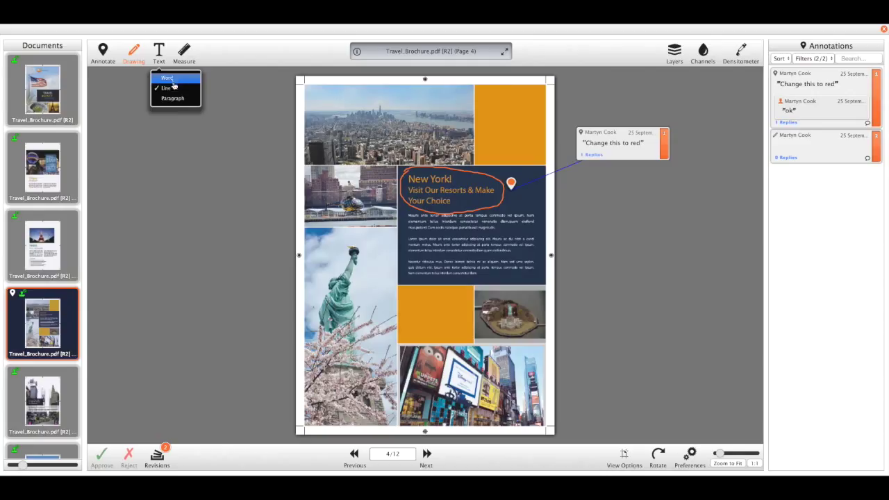
# Attach a paragraph text note to the headline, deleting 'Resorts' and changing 'Your' to 'my'
pyautogui.click(174, 100)
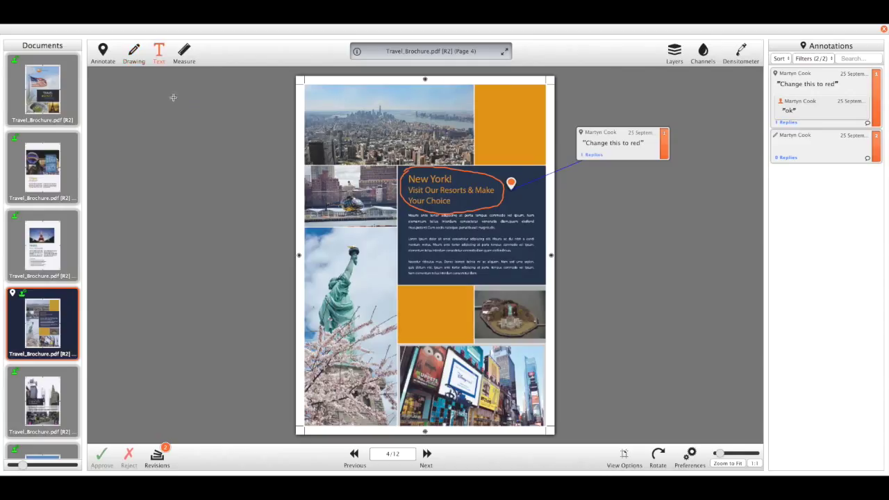
pyautogui.click(439, 179)
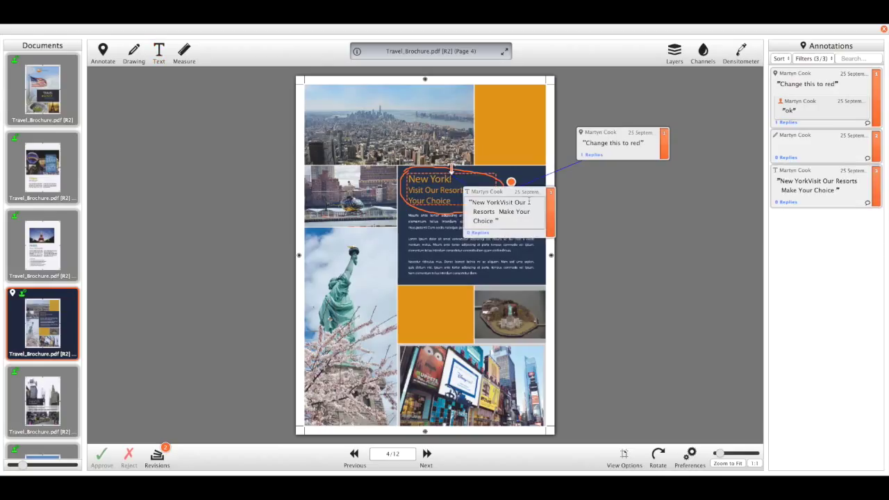
pyautogui.moveTo(556, 212)
pyautogui.mouseDown()
pyautogui.moveTo(379, 148)
pyautogui.moveTo(260, 144)
pyautogui.mouseUp()
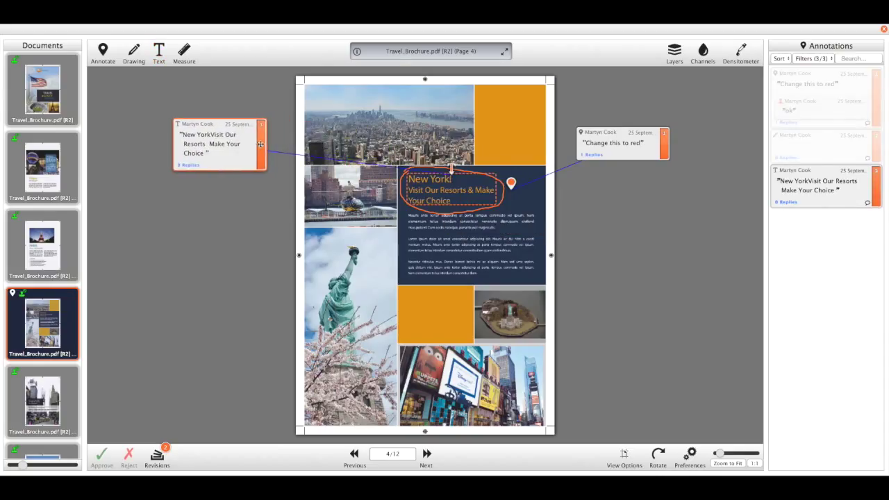
pyautogui.doubleClick(192, 144)
pyautogui.press('BackSpace')
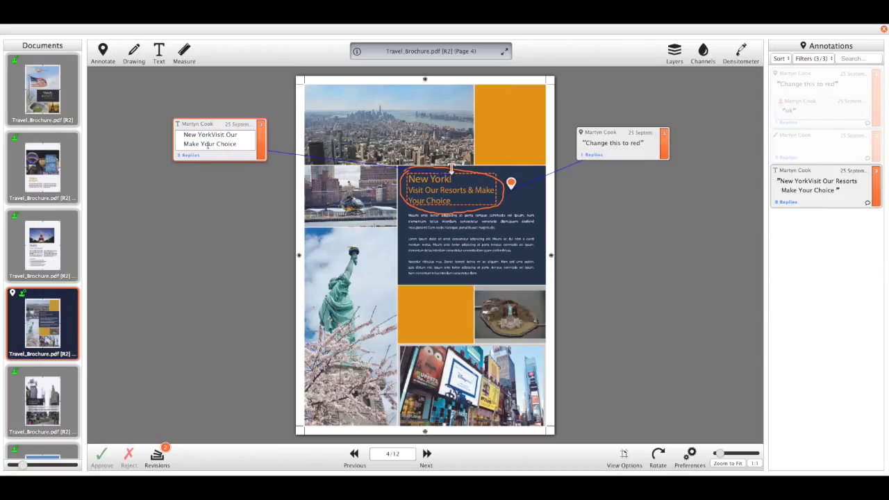
pyautogui.doubleClick(207, 144)
pyautogui.write('my')
pyautogui.click(220, 186)
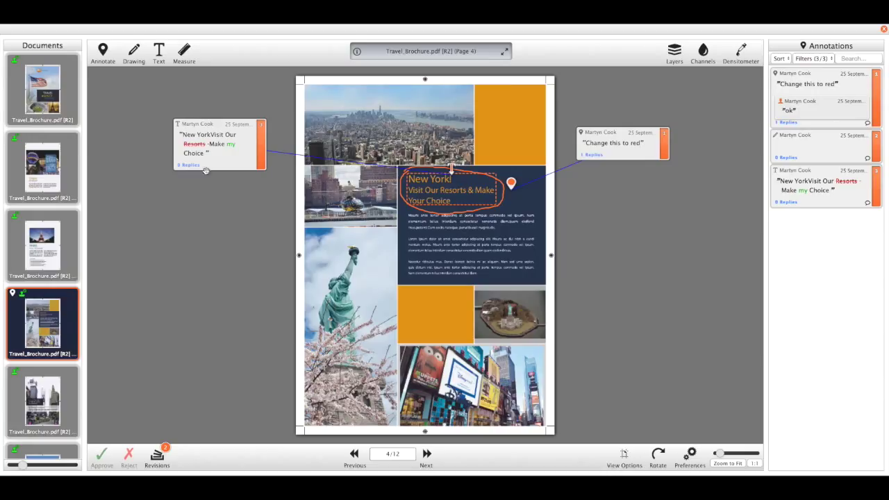
pyautogui.click(198, 143)
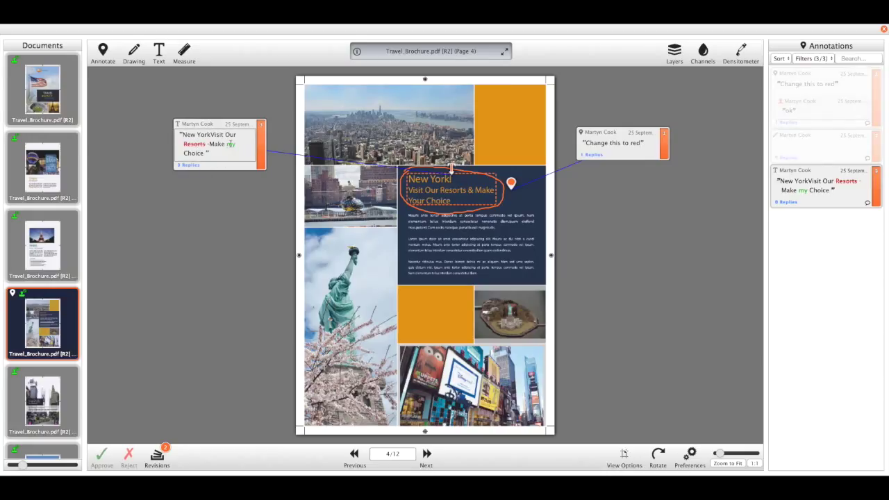
pyautogui.moveTo(230, 144)
pyautogui.click(239, 184)
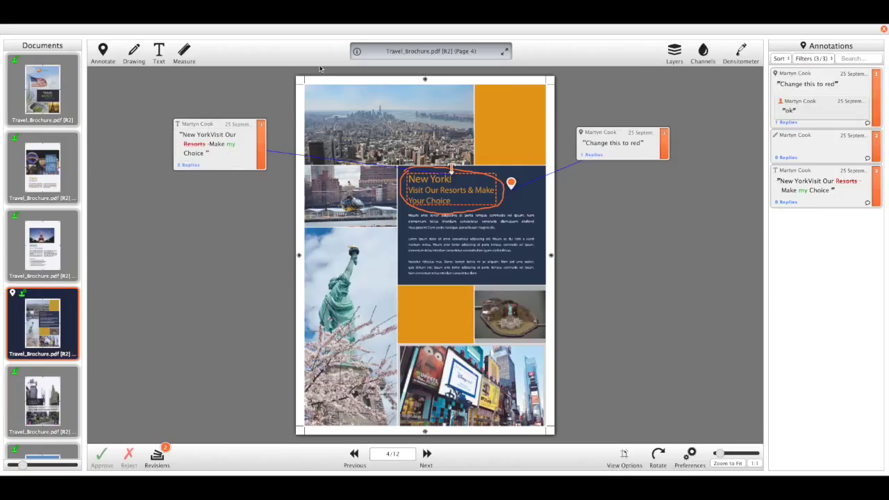
pyautogui.click(182, 54)
# Measure the page's bottom edge as a straight distance of 210.26 mm
pyautogui.moveTo(131, 166); pyautogui.dragTo(126, 187)
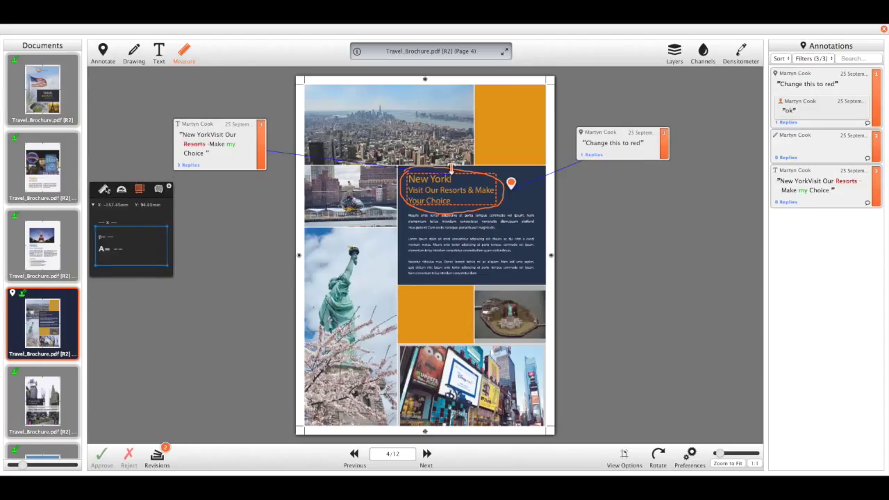
pyautogui.click(103, 189)
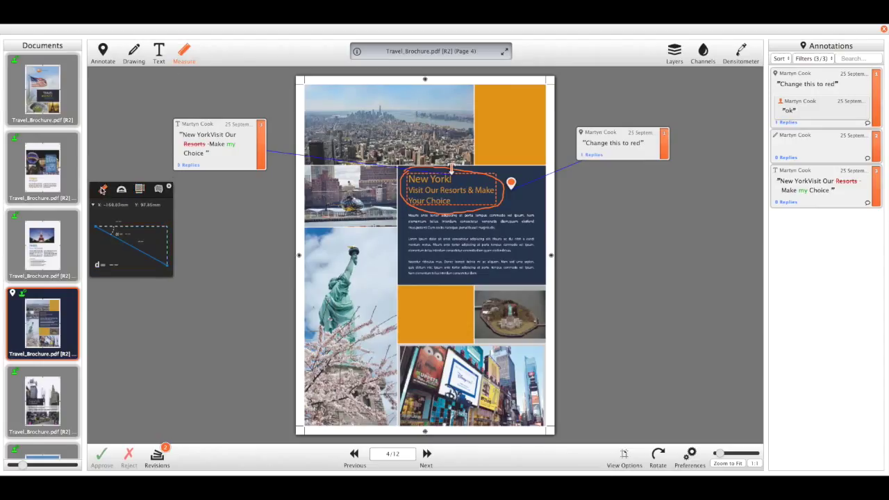
pyautogui.click(306, 425)
pyautogui.moveTo(306, 425); pyautogui.dragTo(546, 426)
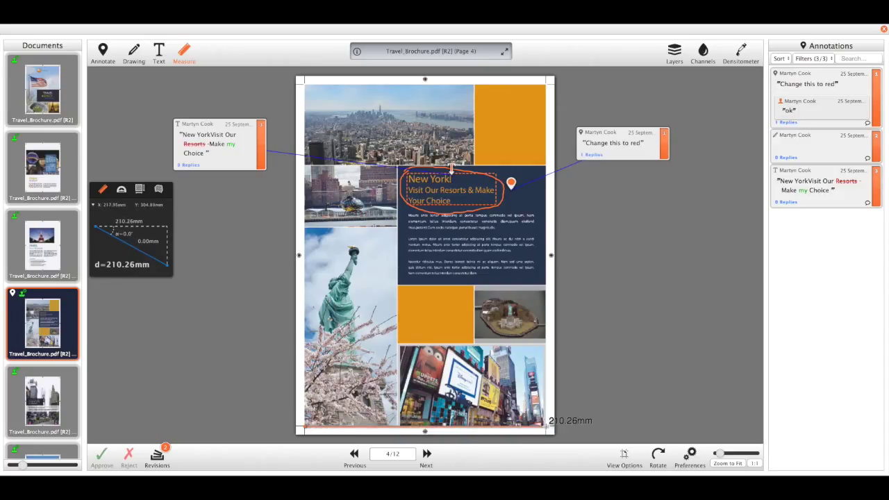
# Measure the orange block's area (about 3332.23 mm²) and close the Measure panel
pyautogui.click(121, 190)
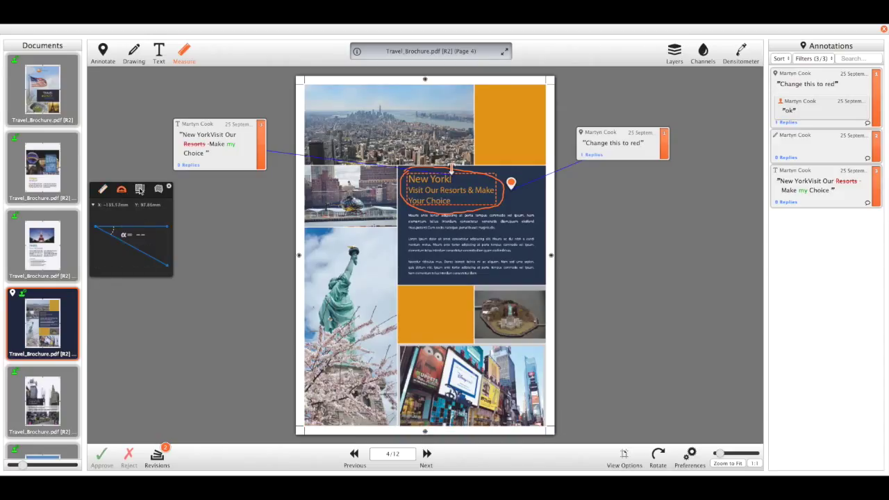
pyautogui.click(140, 189)
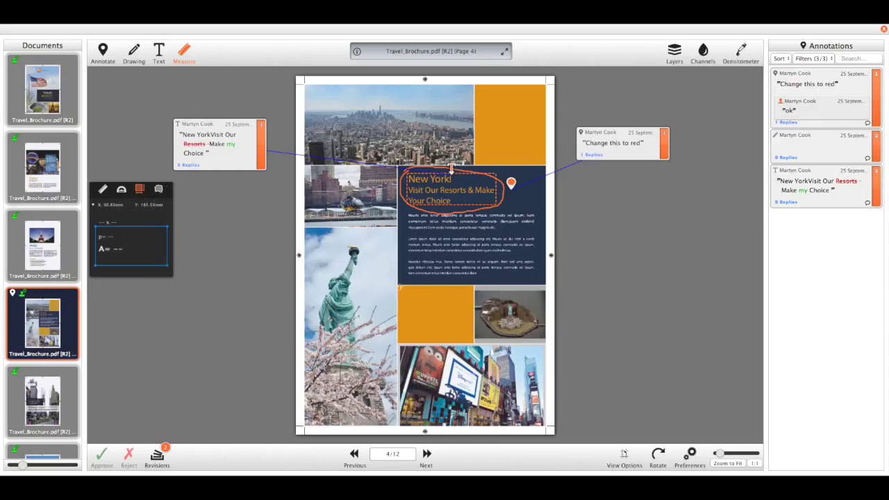
pyautogui.moveTo(397, 285); pyautogui.dragTo(475, 344)
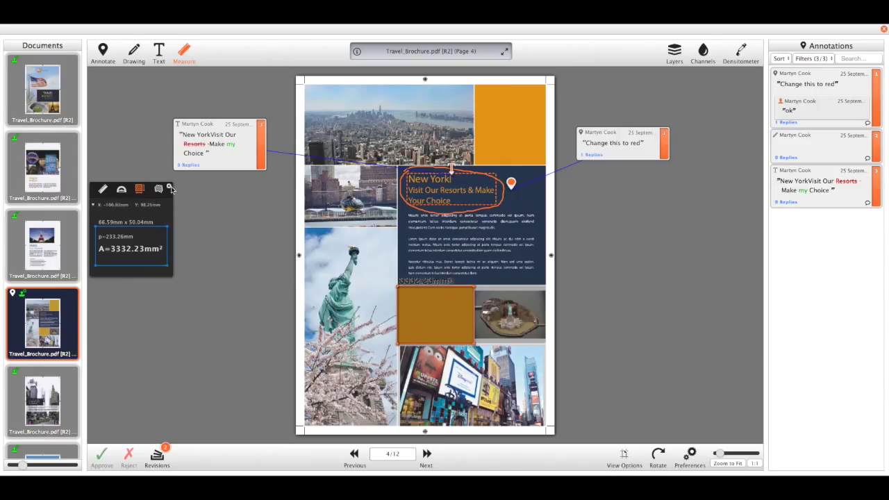
pyautogui.click(169, 188)
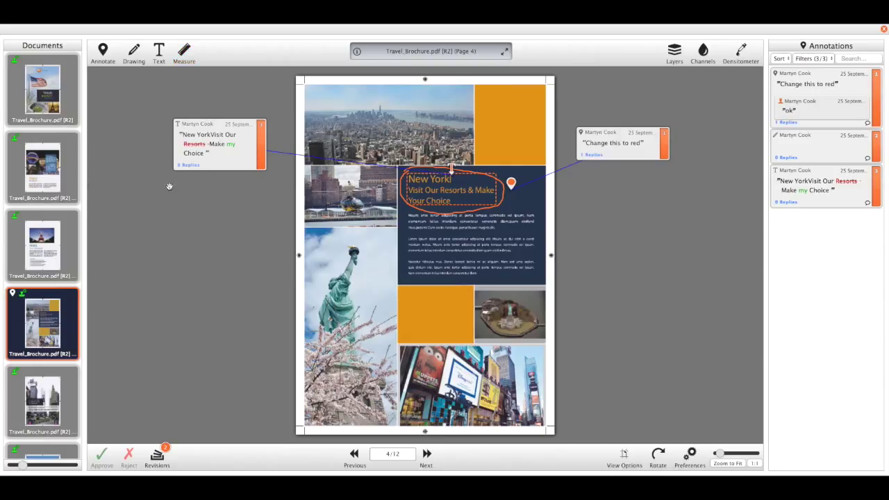
pyautogui.click(357, 52)
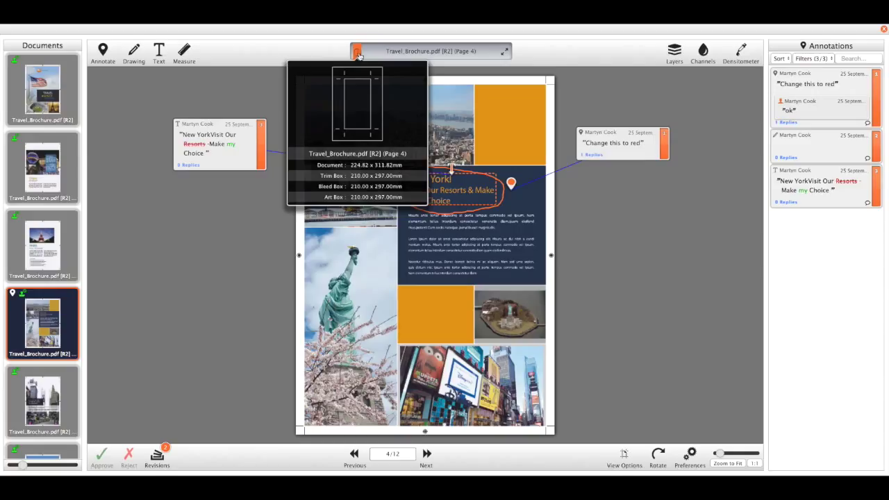
pyautogui.moveTo(353, 175)
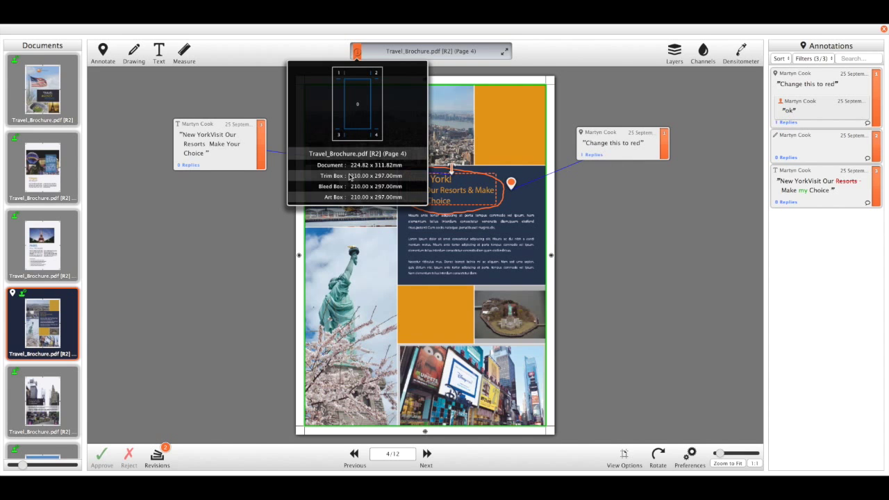
pyautogui.click(340, 136)
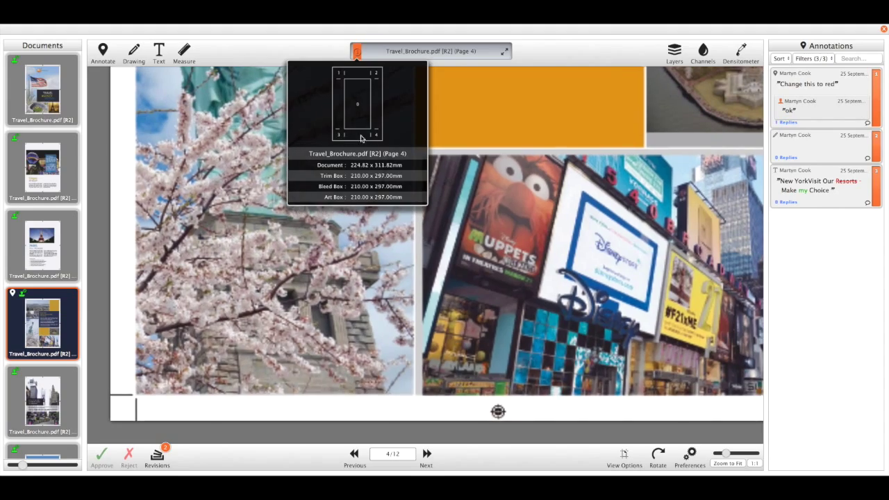
pyautogui.click(378, 137)
pyautogui.click(376, 73)
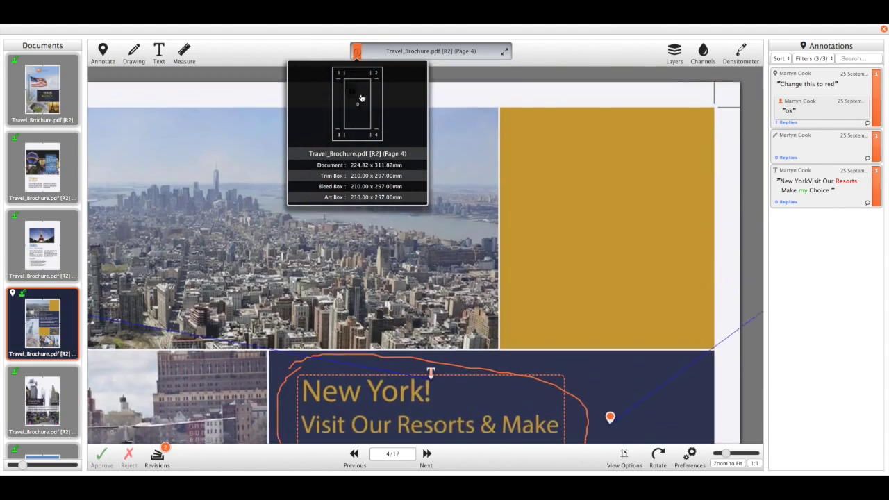
pyautogui.click(358, 105)
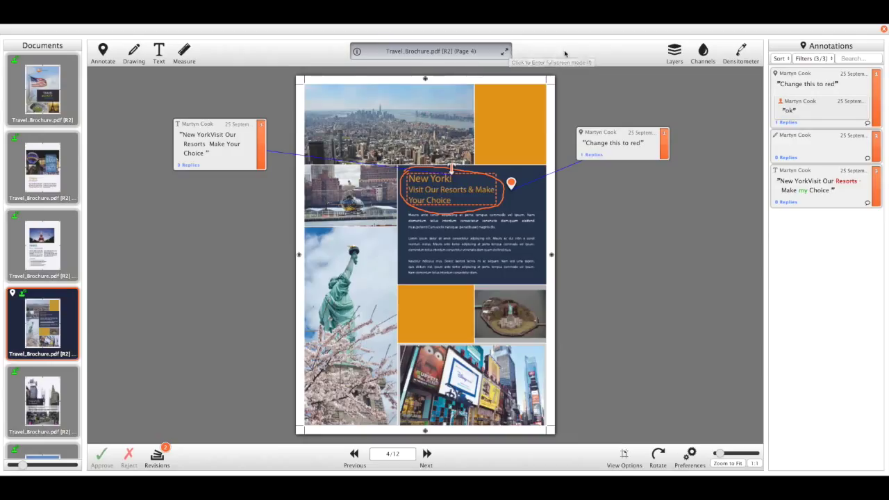
pyautogui.click(674, 53)
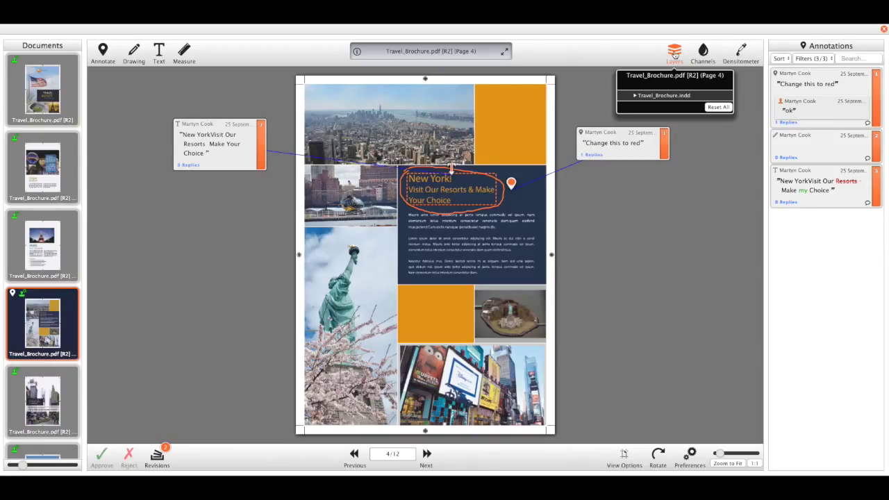
pyautogui.click(635, 95)
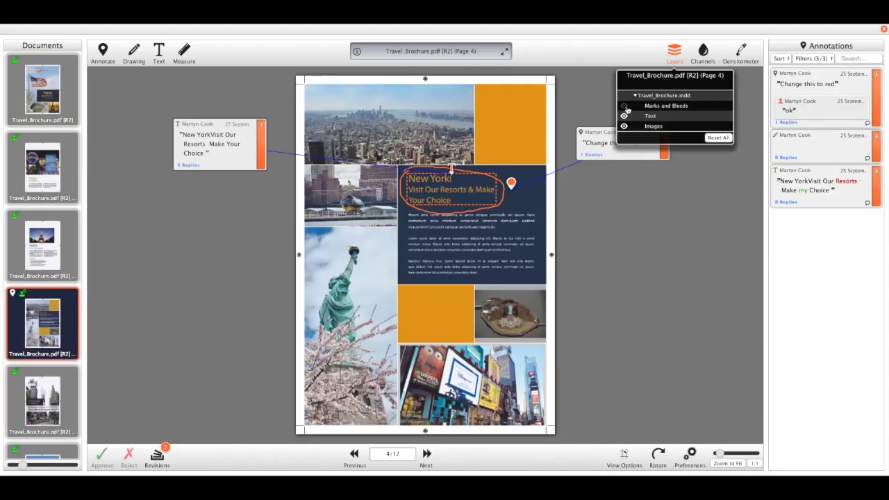
pyautogui.click(625, 107)
pyautogui.click(624, 126)
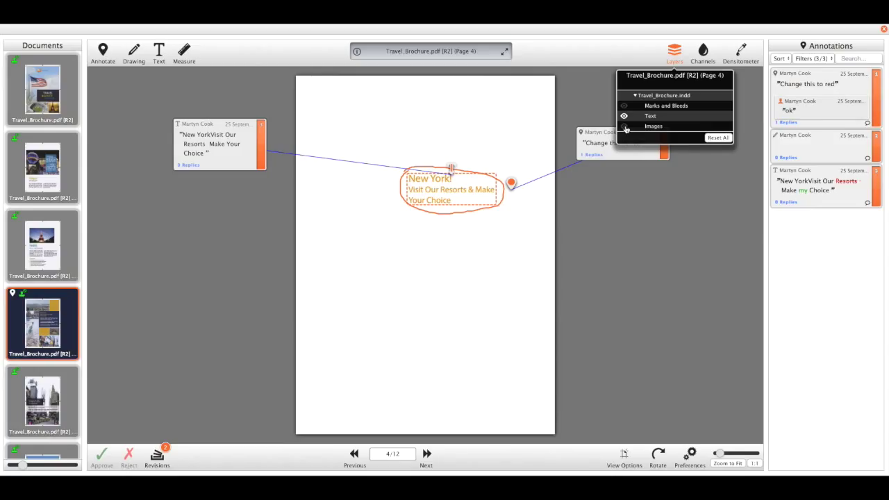
pyautogui.click(625, 128)
pyautogui.click(625, 107)
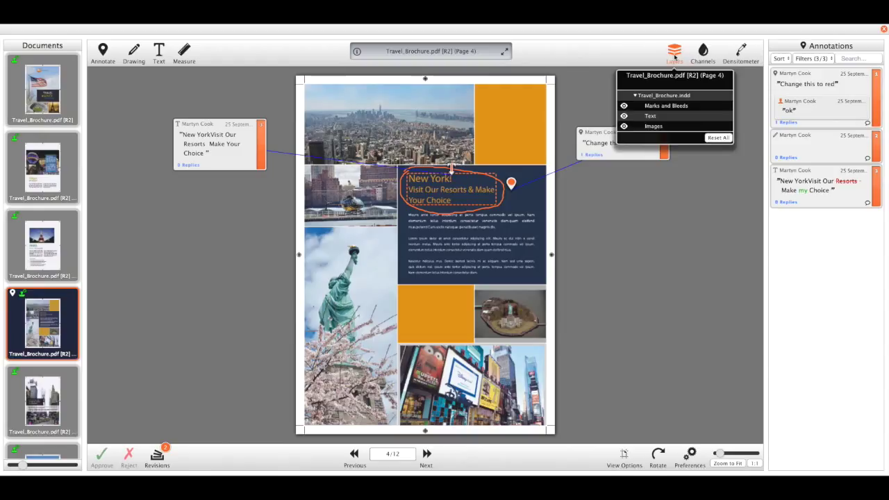
pyautogui.click(674, 54)
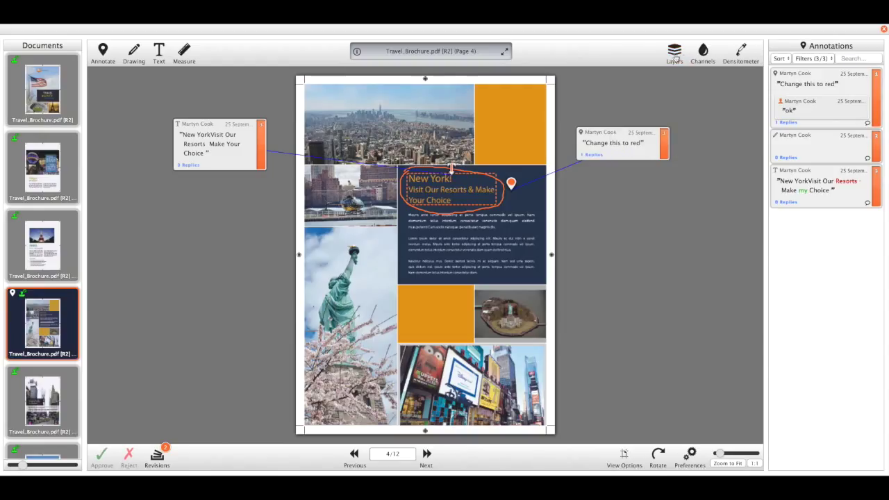
pyautogui.click(708, 54)
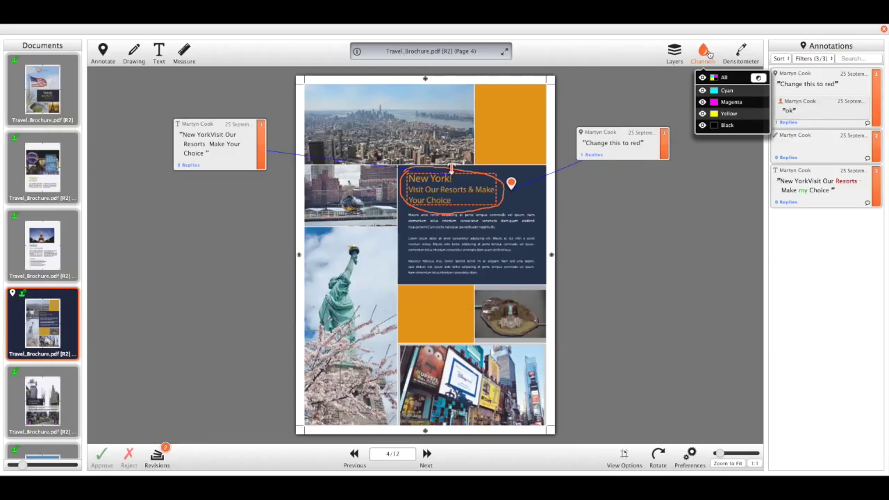
pyautogui.click(702, 90)
pyautogui.click(702, 102)
pyautogui.click(702, 114)
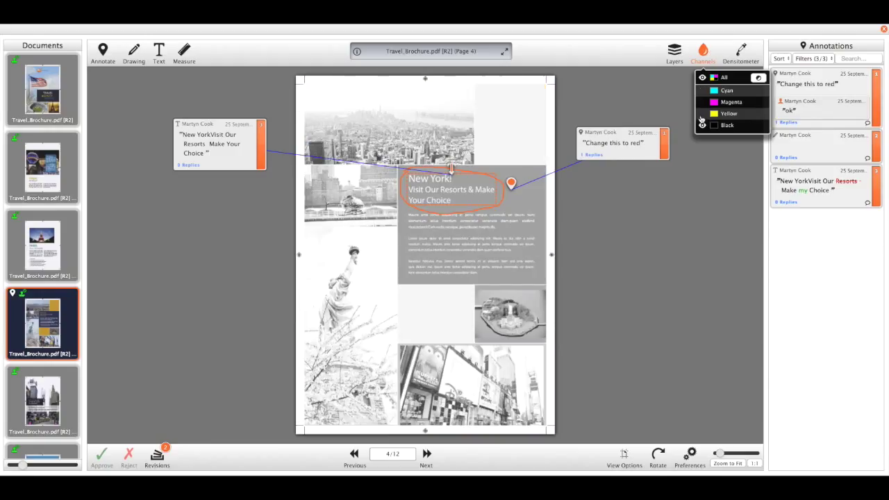
pyautogui.click(703, 113)
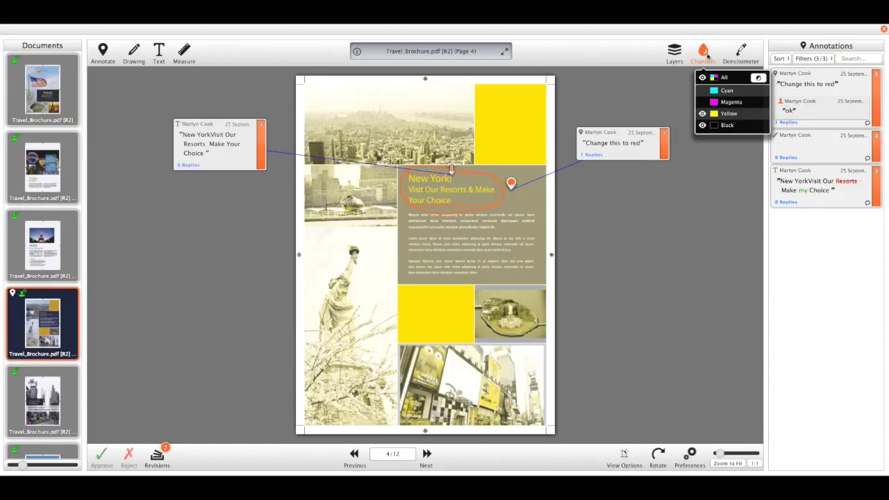
pyautogui.click(704, 51)
pyautogui.click(704, 52)
pyautogui.click(703, 77)
pyautogui.click(703, 51)
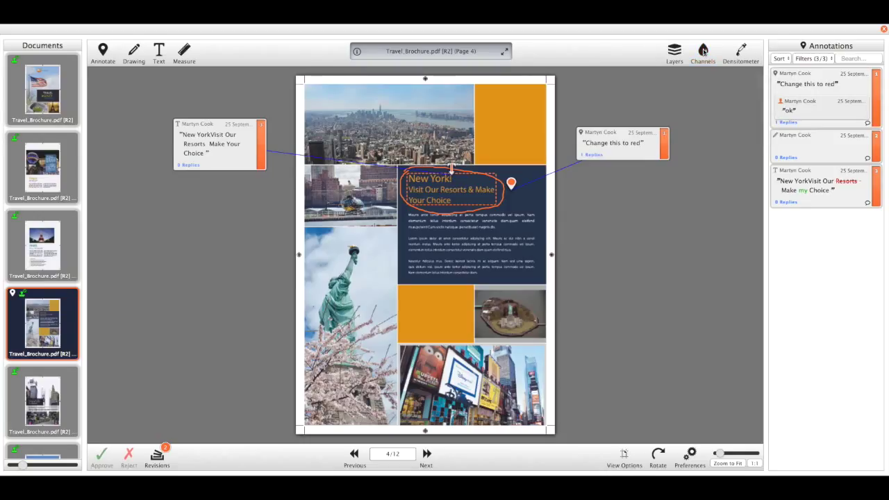
pyautogui.click(741, 50)
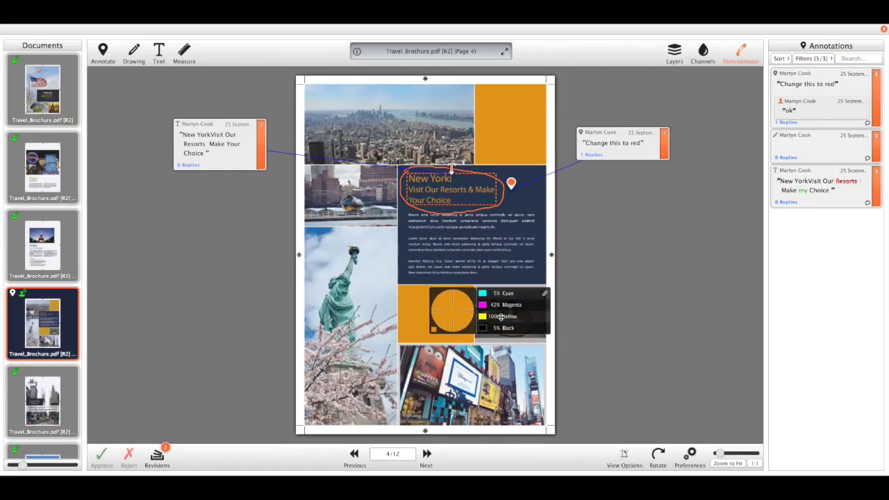
# Pin the orange block's densitometer reading (C 5%, M 42%, Y 100%, K 5%) right of the page
pyautogui.click(501, 317)
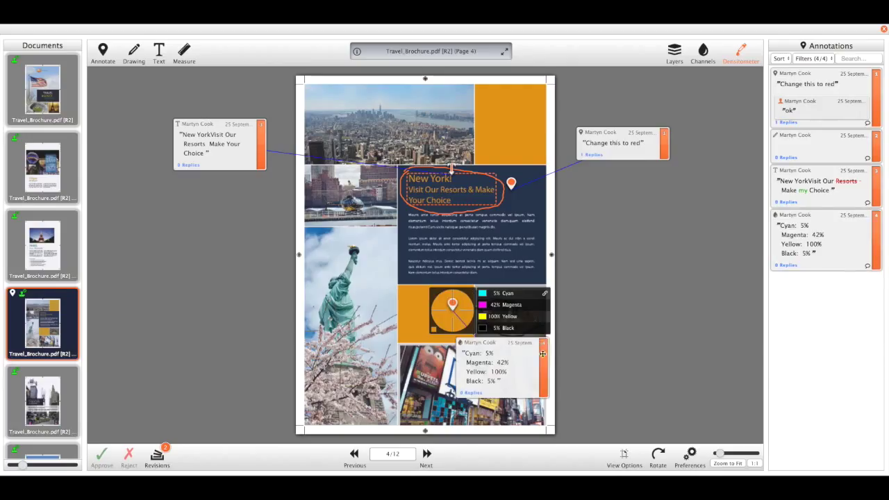
pyautogui.moveTo(544, 354); pyautogui.dragTo(676, 273)
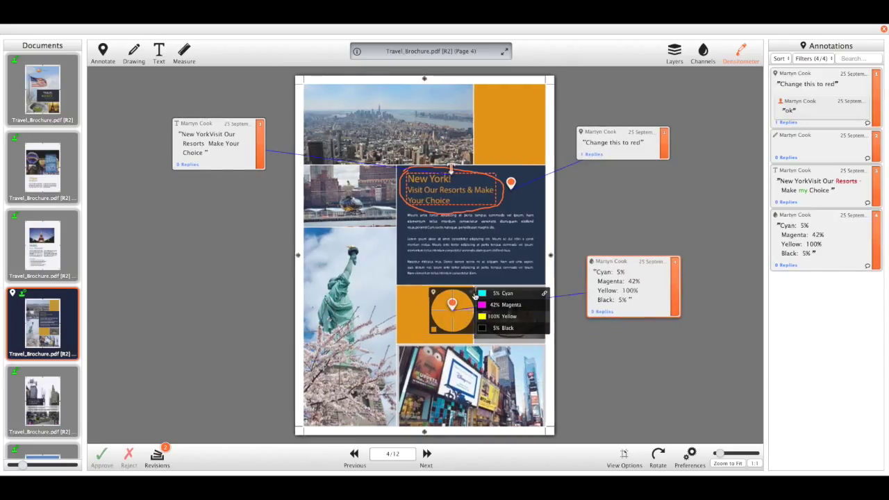
pyautogui.press('Escape')
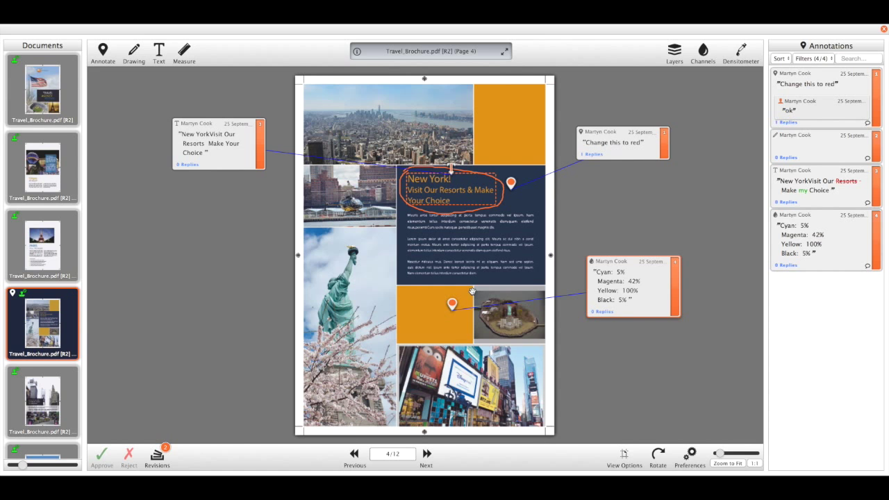
pyautogui.click(727, 455)
pyautogui.moveTo(727, 455); pyautogui.dragTo(741, 454)
pyautogui.hscroll(5, 626, 302)
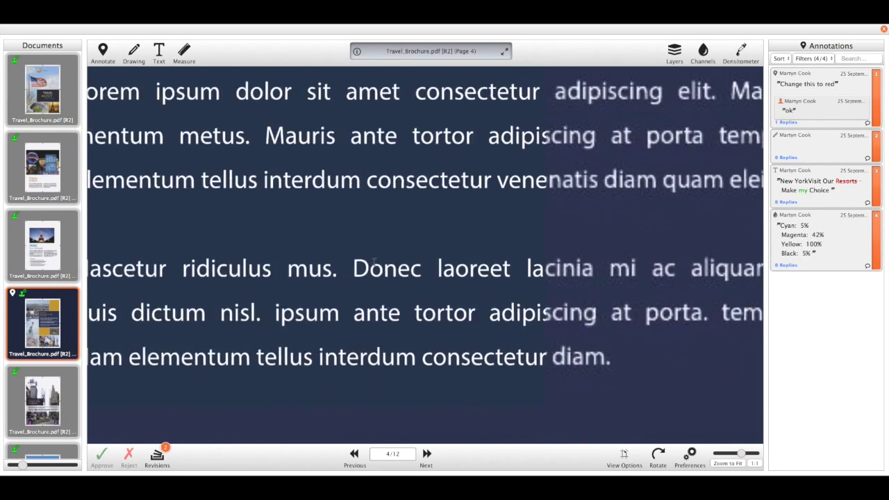
pyautogui.scroll(8, 647, 239)
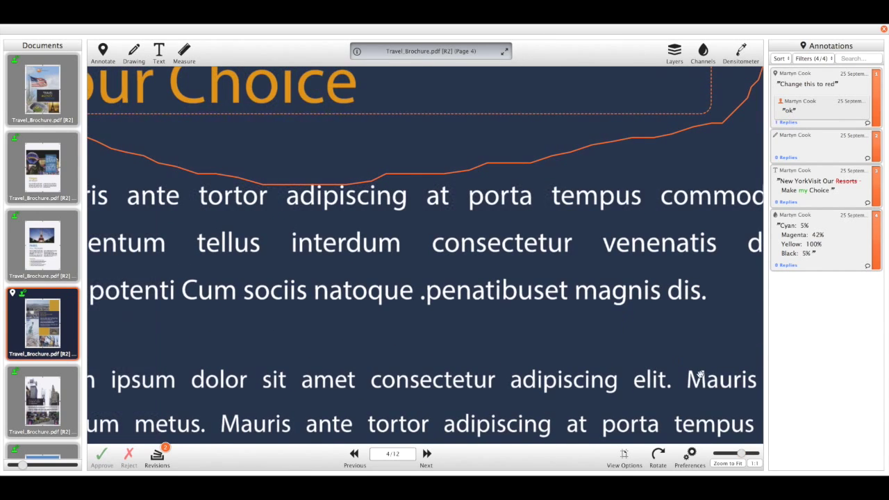
pyautogui.click(749, 456)
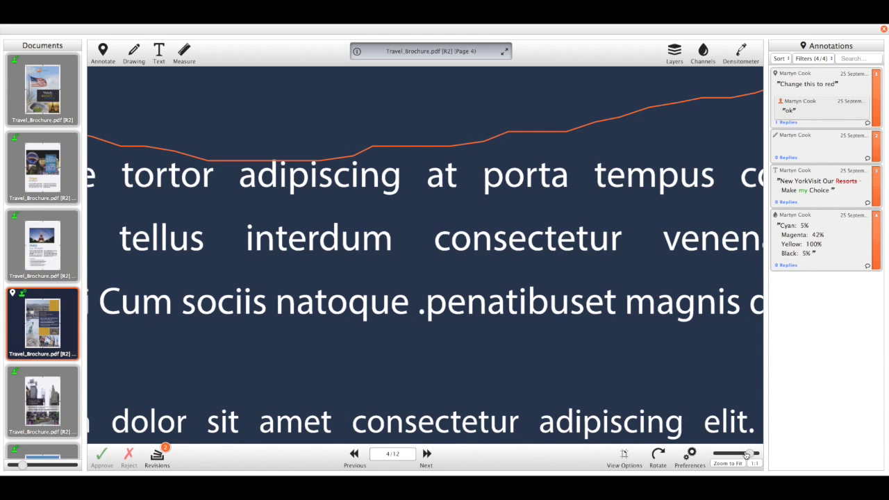
pyautogui.click(728, 464)
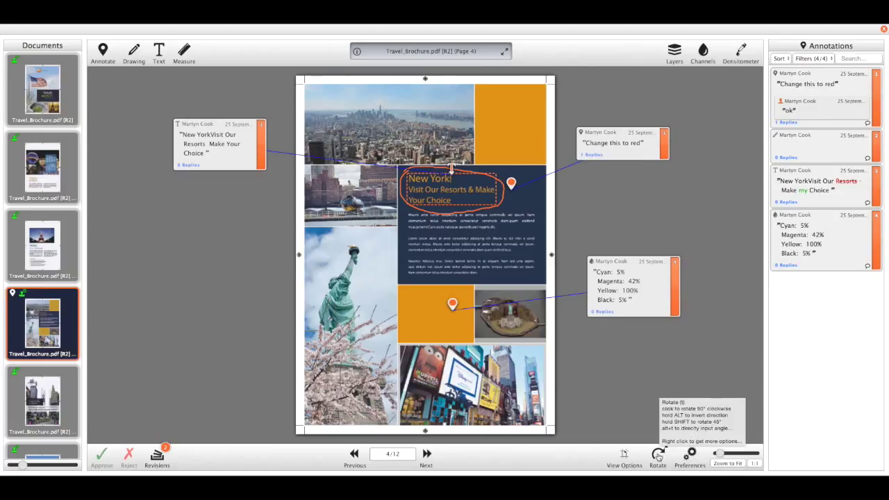
pyautogui.click(659, 456)
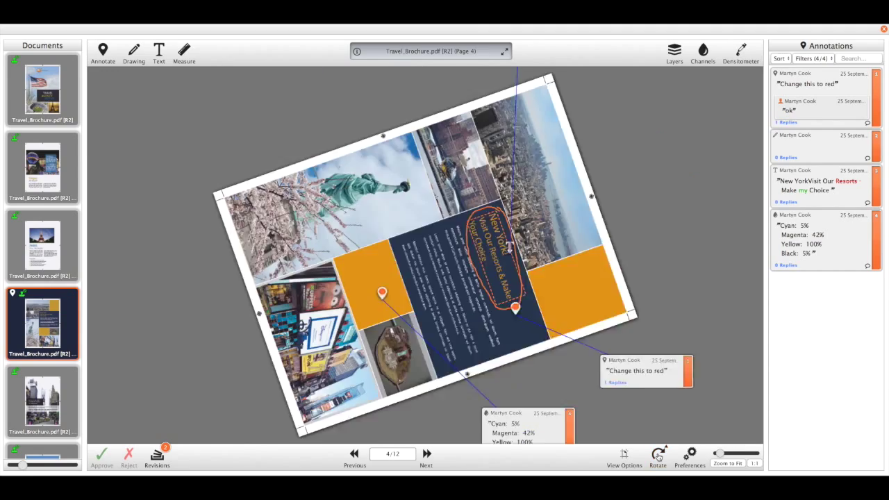
pyautogui.click(659, 456)
pyautogui.click(659, 456)
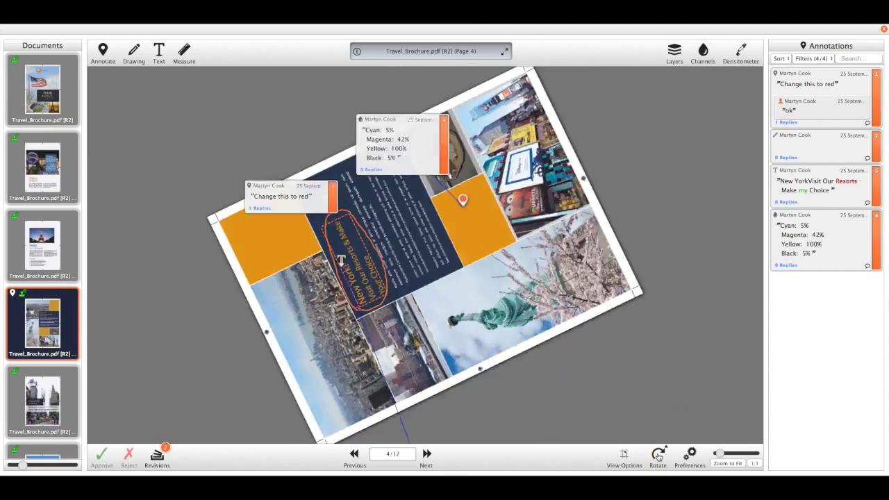
pyautogui.click(658, 456)
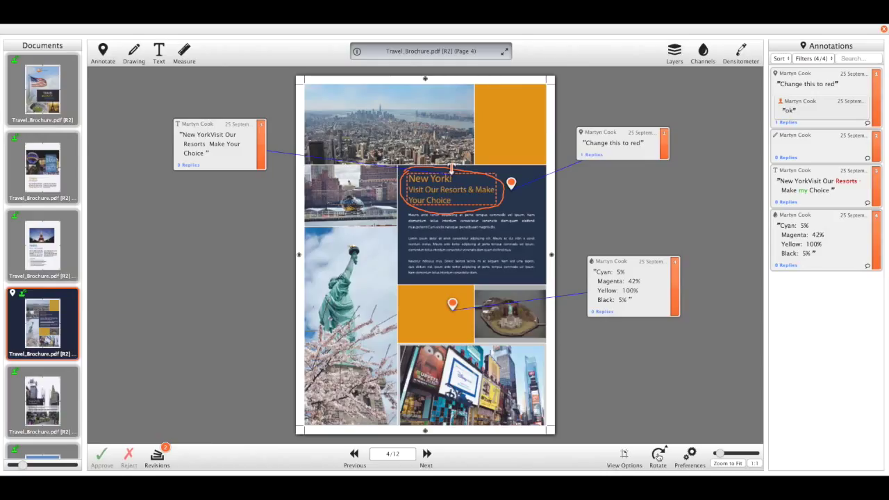
pyautogui.click(659, 456)
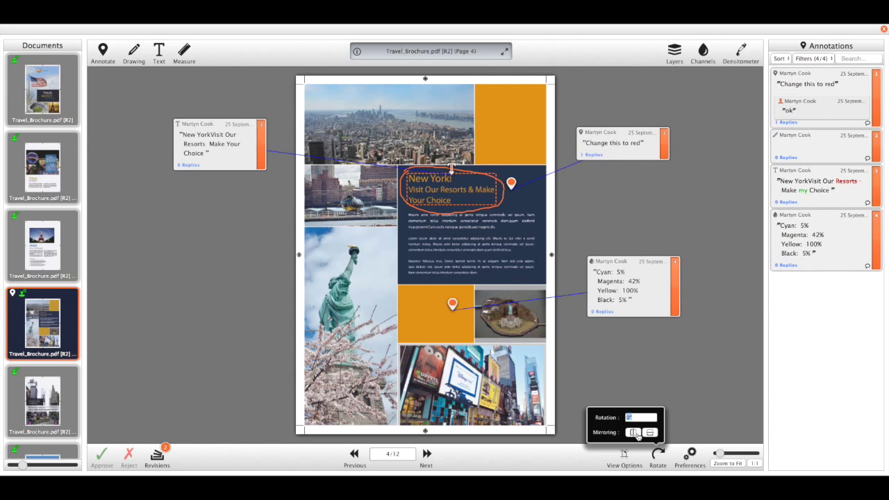
pyautogui.click(635, 434)
pyautogui.click(635, 434)
pyautogui.click(649, 433)
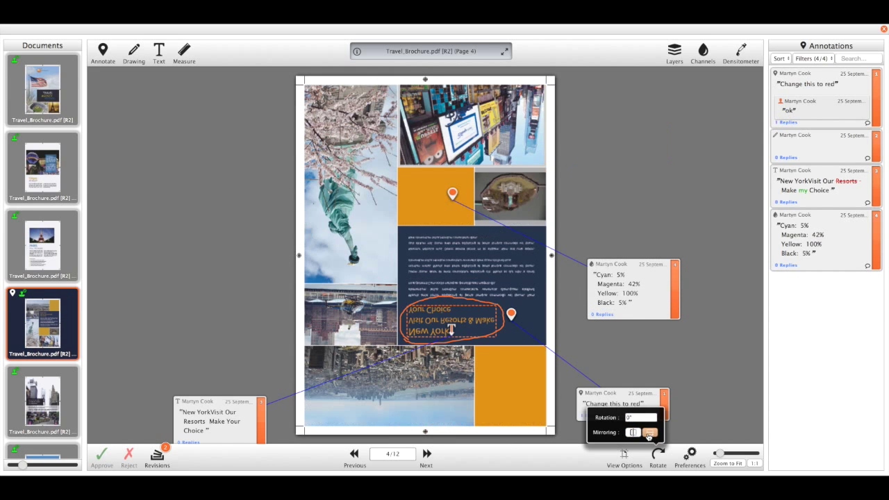
pyautogui.click(650, 433)
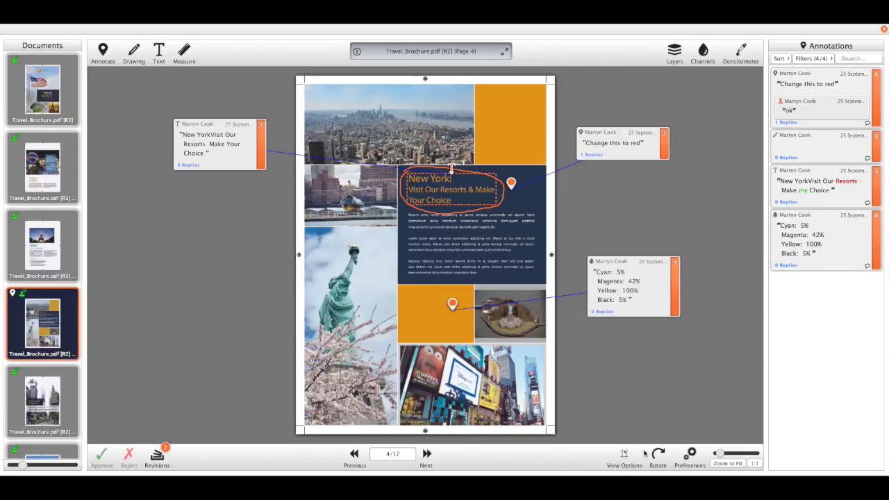
# Switch to the trimmed page view, preview the 4–5 spread, then return to page 4 alone
pyautogui.moveTo(628, 457)
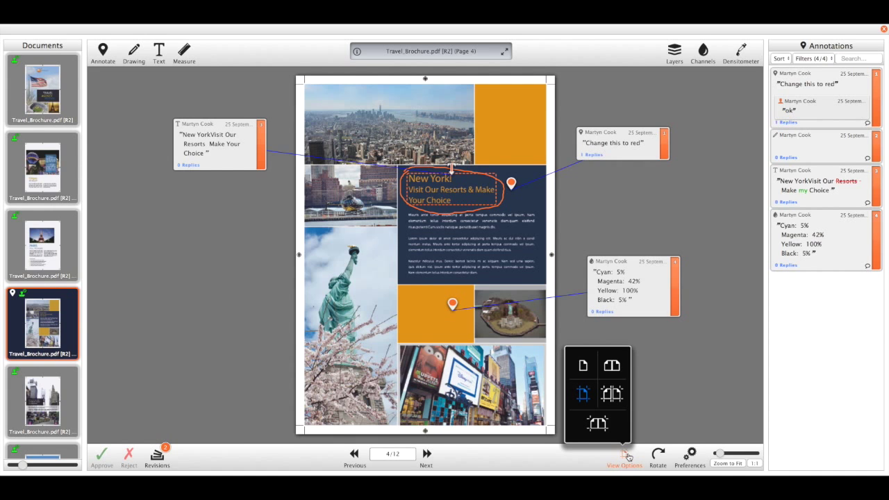
pyautogui.click(583, 366)
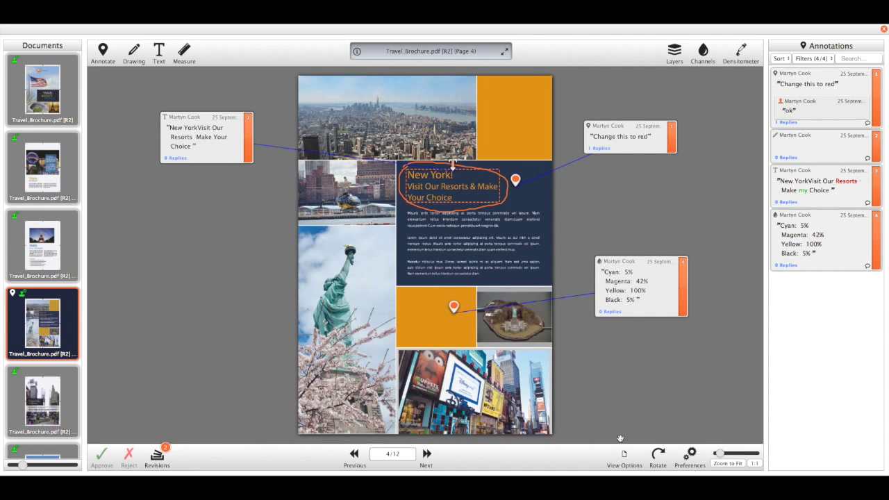
pyautogui.click(623, 455)
pyautogui.click(611, 369)
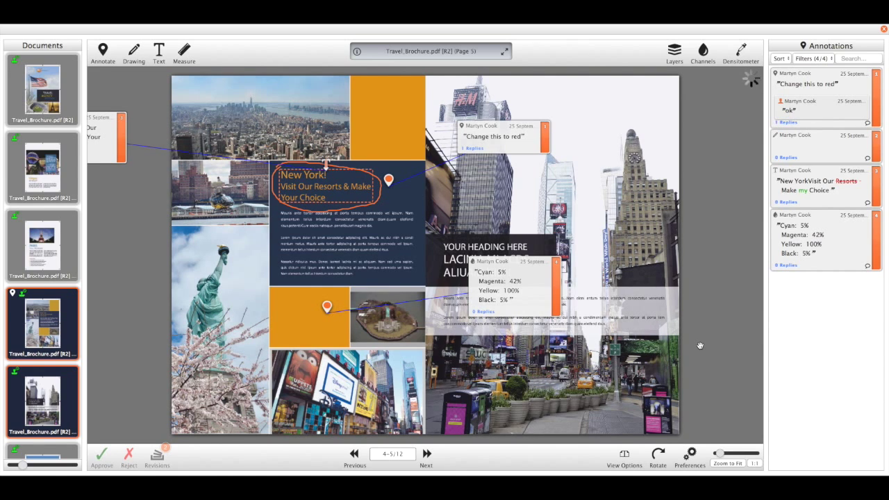
pyautogui.click(627, 457)
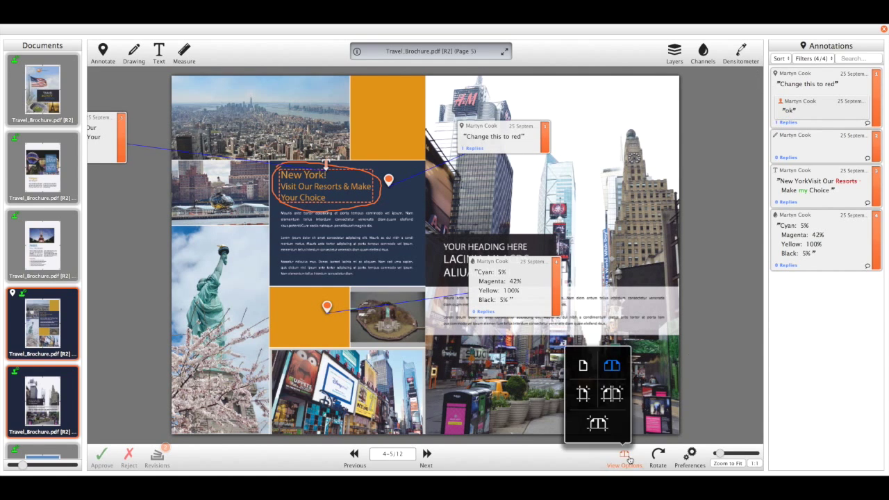
pyautogui.click(584, 365)
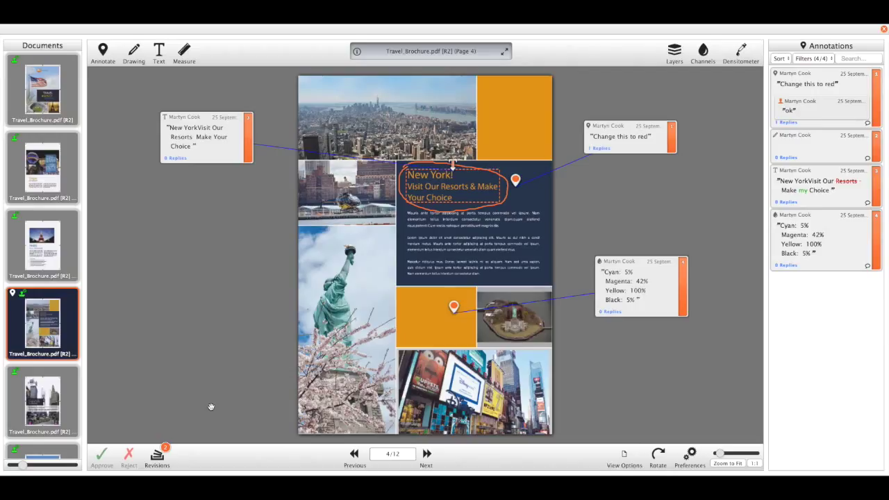
# View revision R1 of page 4, return to R2, then compare R2 against R1
pyautogui.click(157, 457)
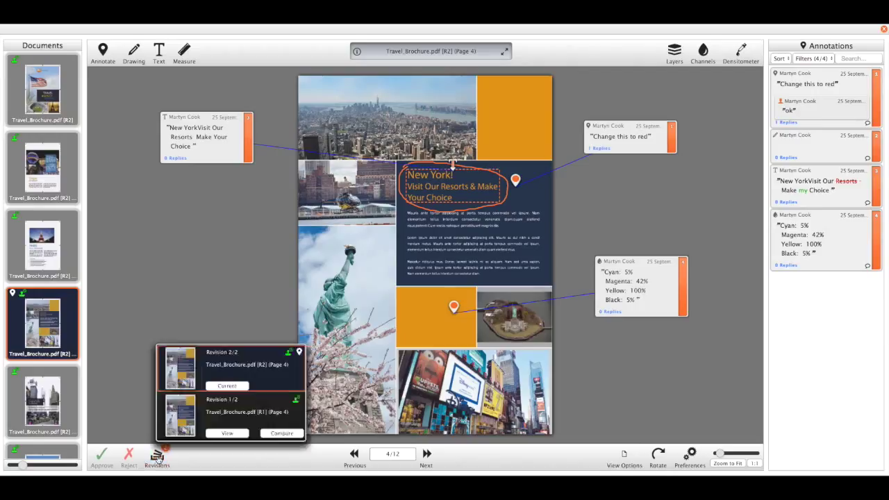
pyautogui.click(223, 434)
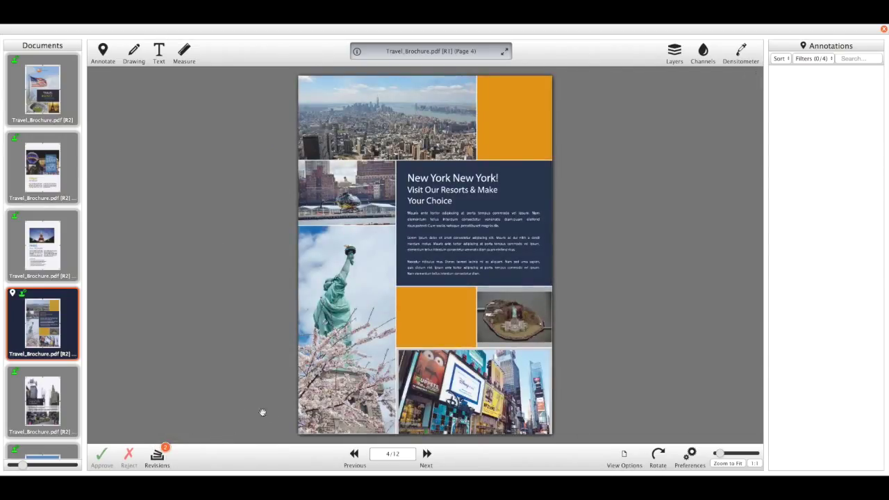
pyautogui.click(161, 457)
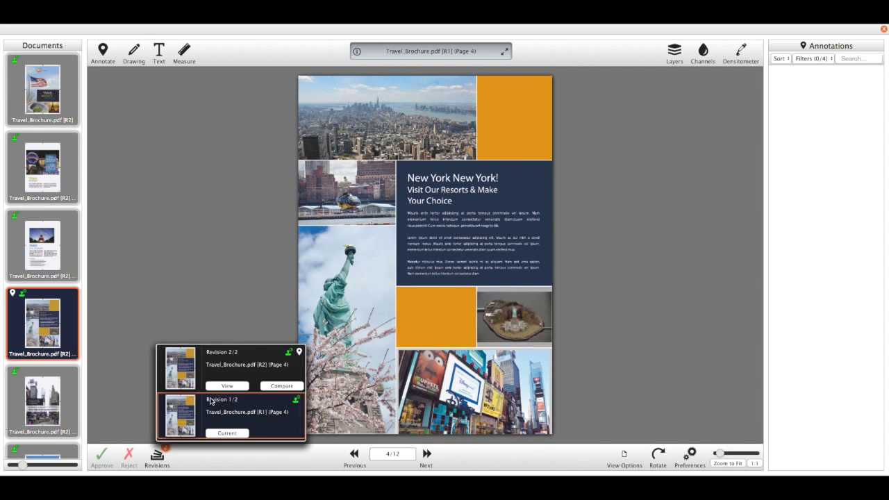
pyautogui.click(212, 384)
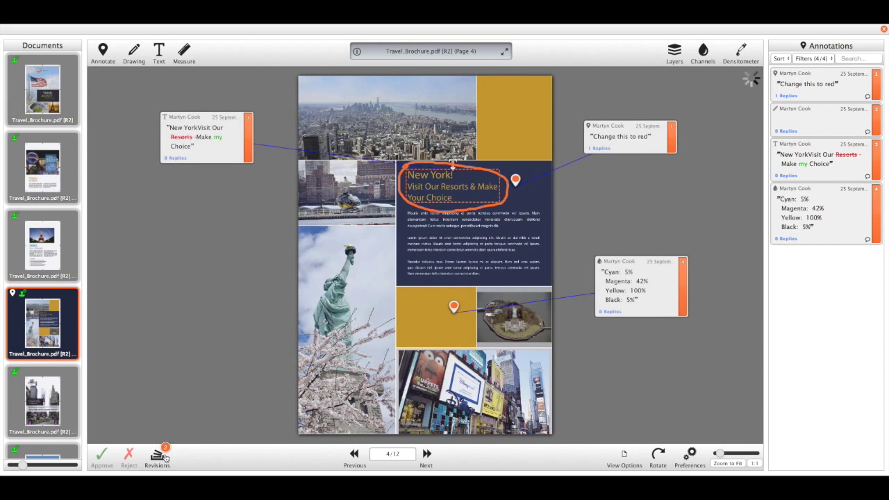
pyautogui.click(157, 455)
pyautogui.click(273, 435)
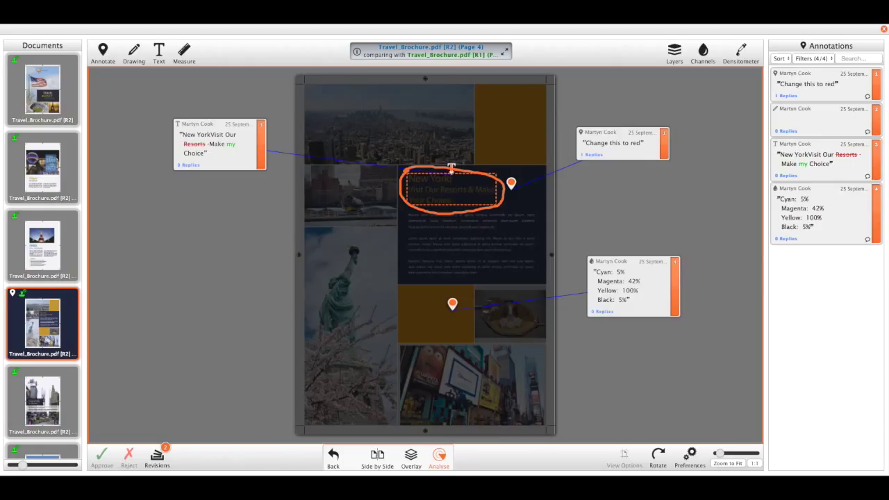
# Turn off Blink in Analyse, zoom and pan over the headline and skyline, then fit the page
pyautogui.click(451, 452)
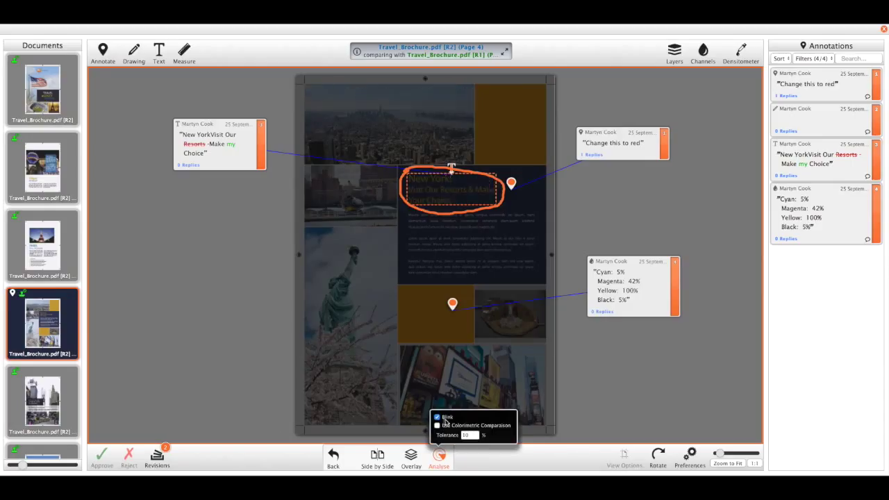
pyautogui.click(437, 418)
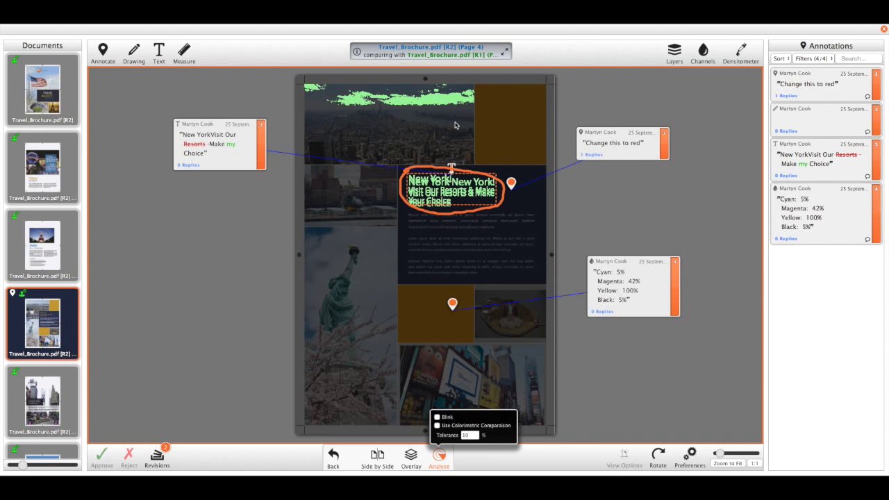
pyautogui.moveTo(723, 456)
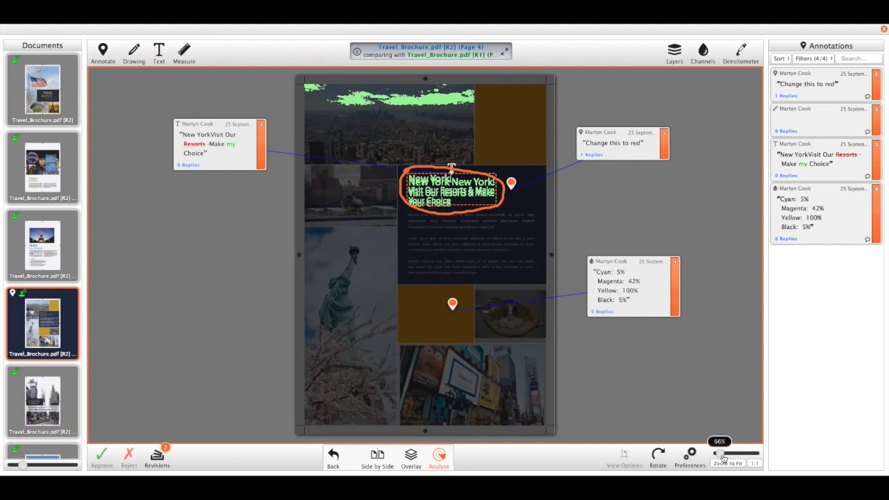
pyautogui.moveTo(723, 456); pyautogui.dragTo(728, 456)
pyautogui.moveTo(624, 199); pyautogui.dragTo(556, 417)
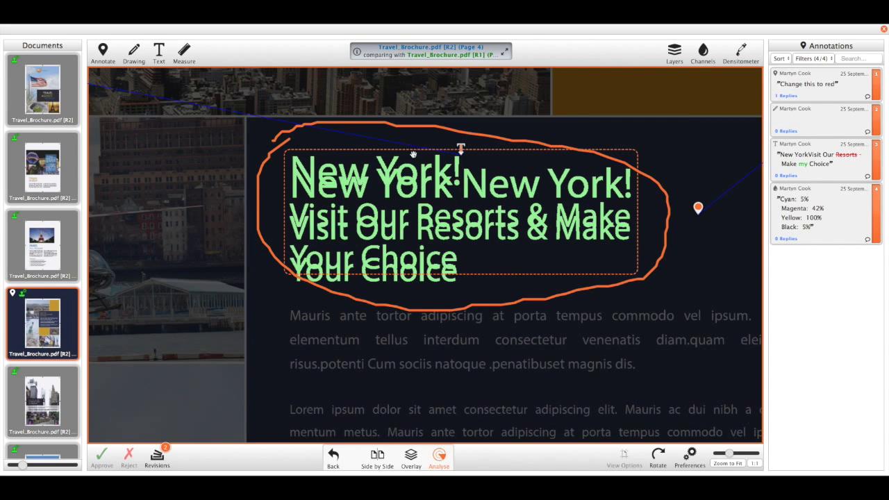
pyautogui.moveTo(412, 154); pyautogui.dragTo(590, 324)
pyautogui.moveTo(456, 183); pyautogui.dragTo(493, 218)
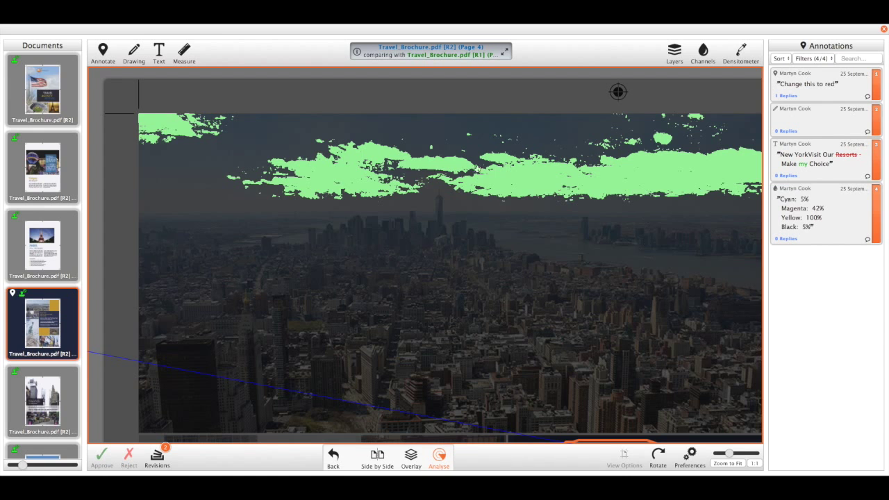
pyautogui.click(727, 463)
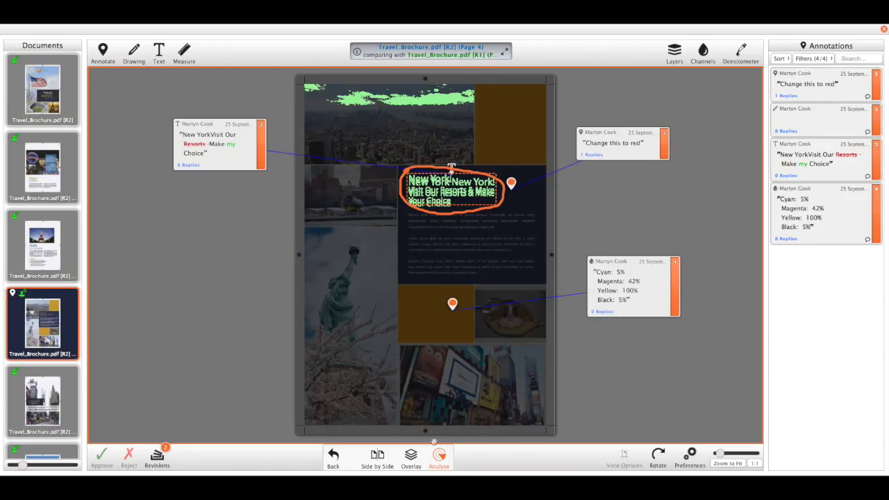
# Overlay R2 on R1, sweep the split divider across the page, then switch the overlay to Blink
pyautogui.click(411, 457)
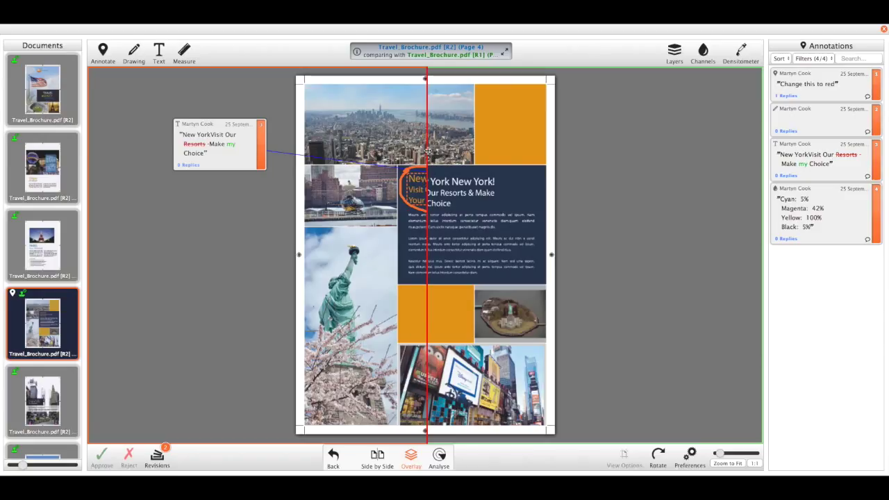
pyautogui.moveTo(426, 150)
pyautogui.mouseDown()
pyautogui.moveTo(363, 151)
pyautogui.moveTo(528, 155)
pyautogui.moveTo(349, 155)
pyautogui.moveTo(468, 153)
pyautogui.moveTo(427, 153)
pyautogui.mouseUp()
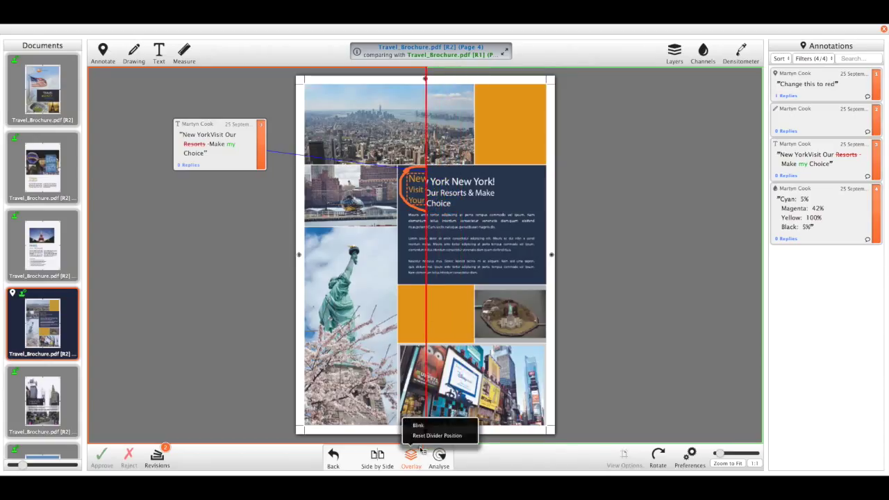
pyautogui.click(417, 427)
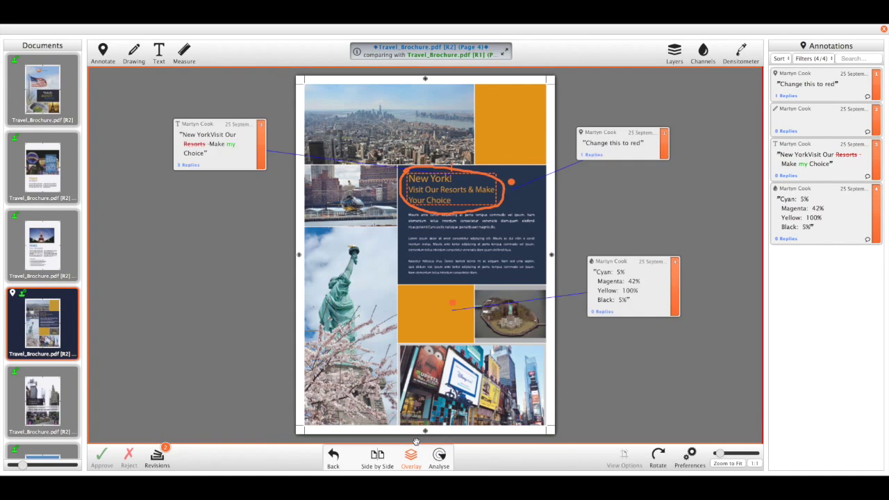
# View R2 and R1 side by side, zoom into the headline and skyline photo, then fit both pages
pyautogui.click(376, 456)
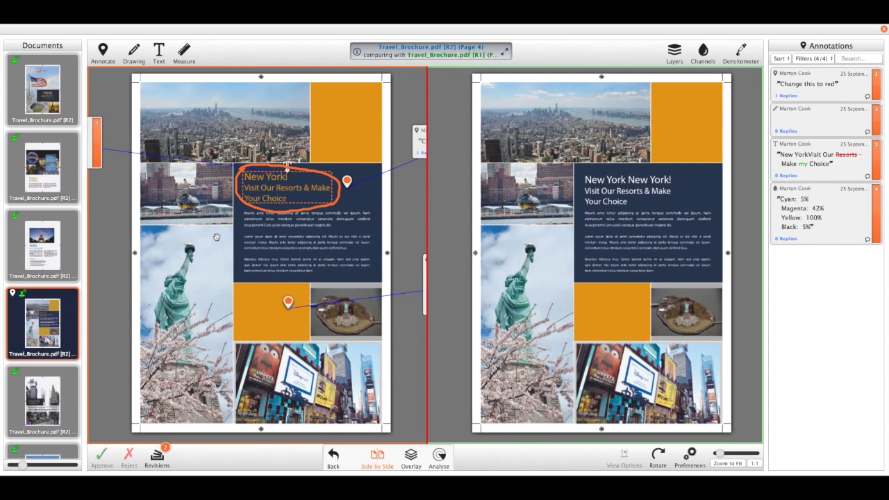
pyautogui.scroll(5, 290, 185)
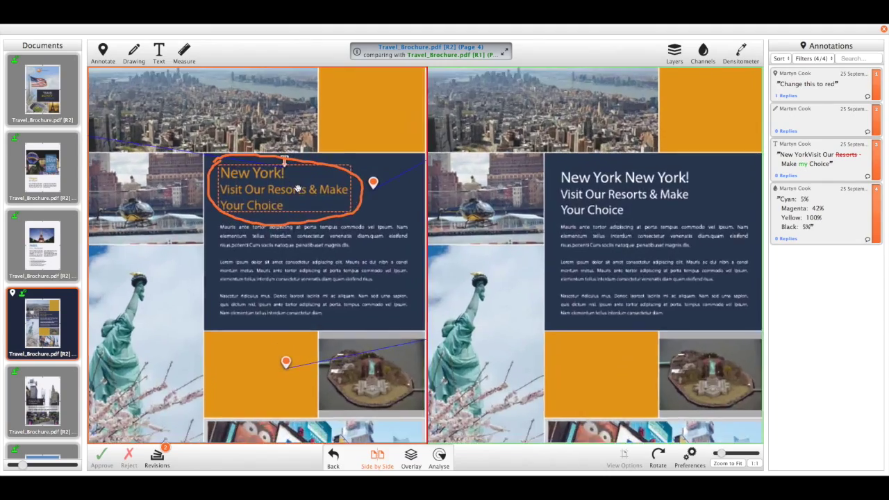
pyautogui.scroll(2, 319, 170)
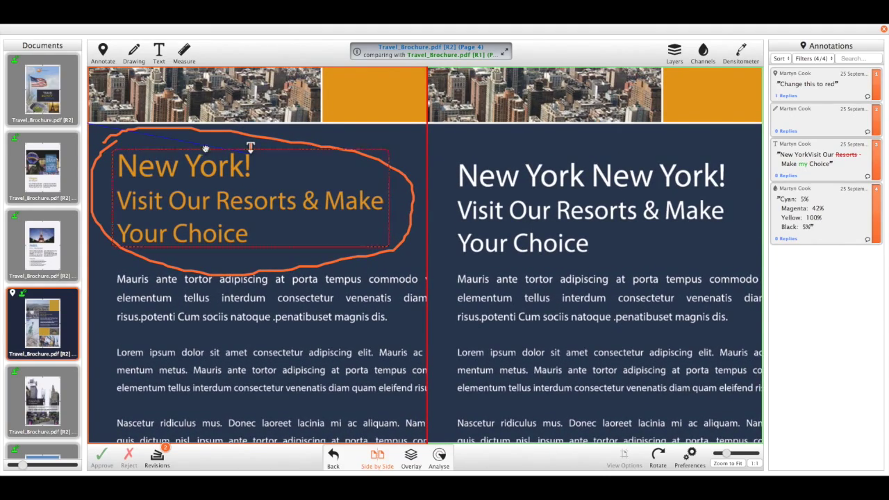
pyautogui.moveTo(334, 132); pyautogui.dragTo(371, 176)
pyautogui.scroll(5, 285, 219)
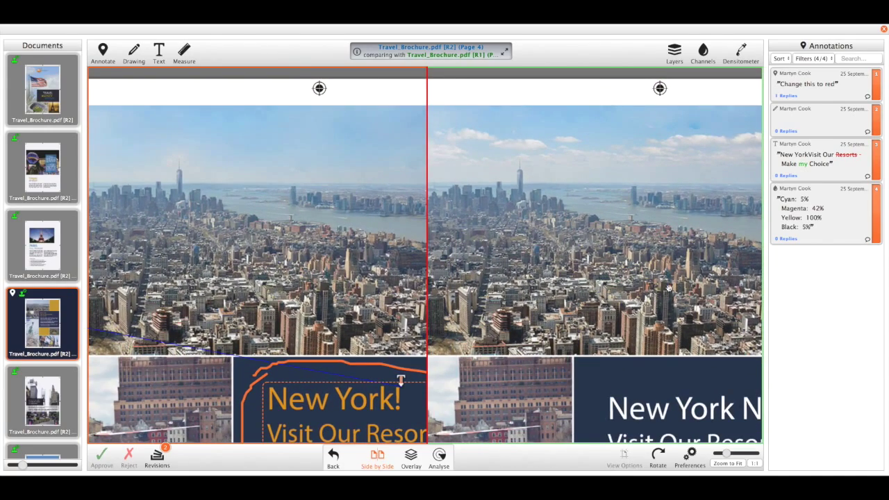
pyautogui.click(727, 463)
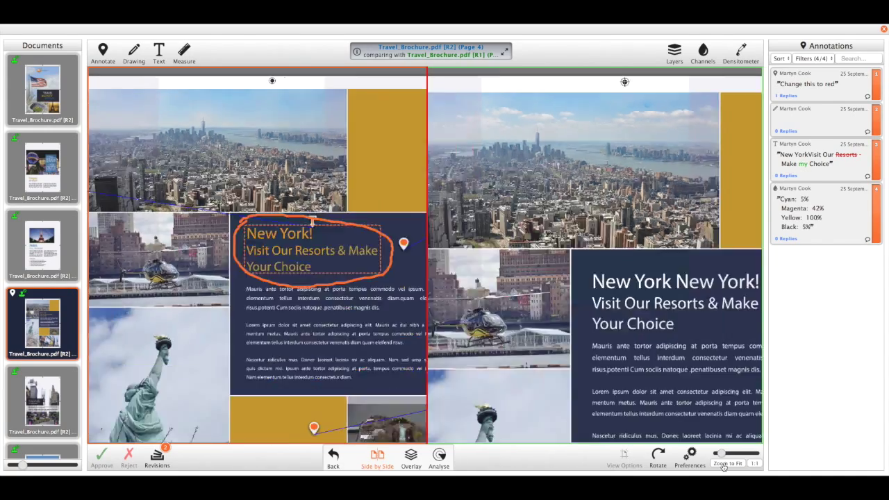
# Exit the comparison back to R2's annotated page 4 of Travel_Brochure.pdf
pyautogui.click(333, 456)
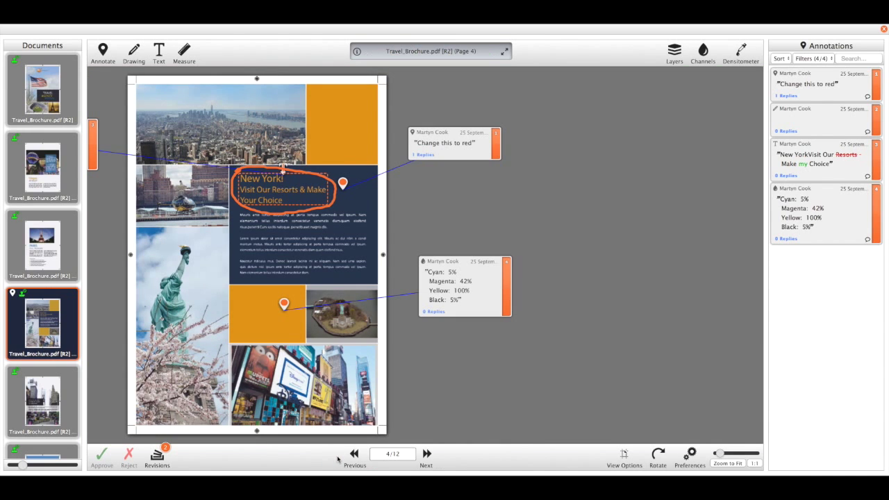